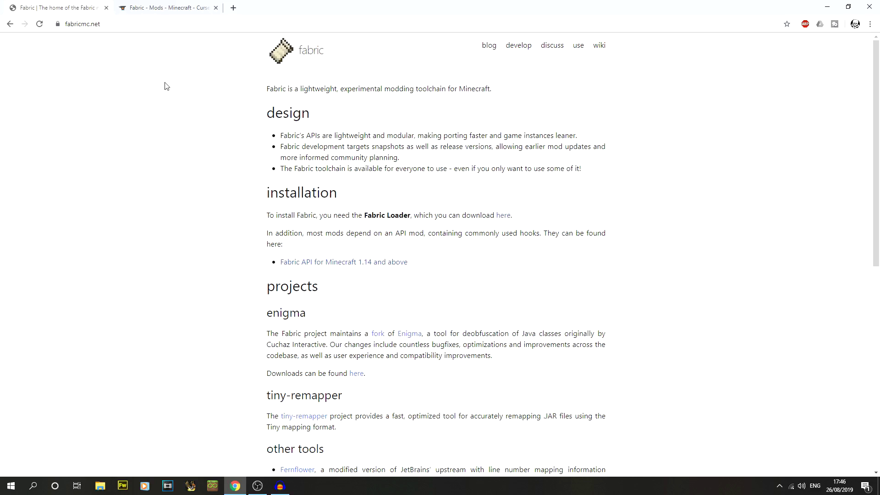
Step: Look through the Fabric mods listing on CurseForge, including its web address and the available mods
left_click(160, 12)
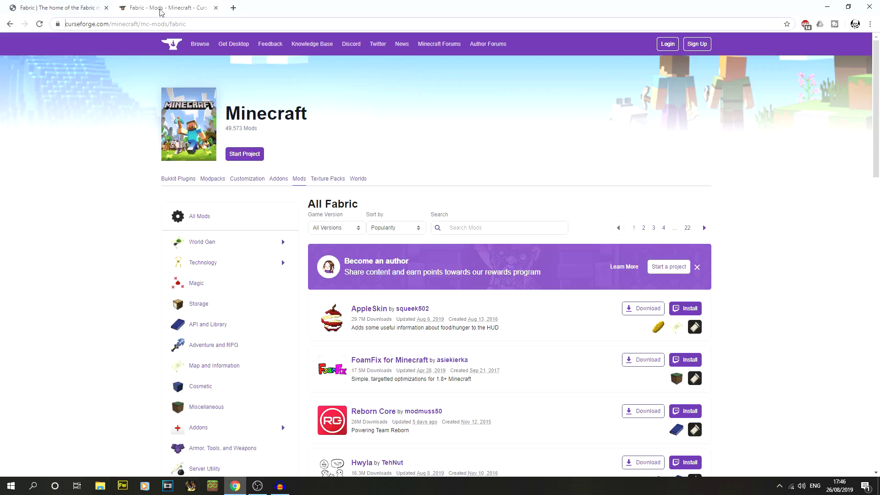
scroll(114, 220, "down", 3)
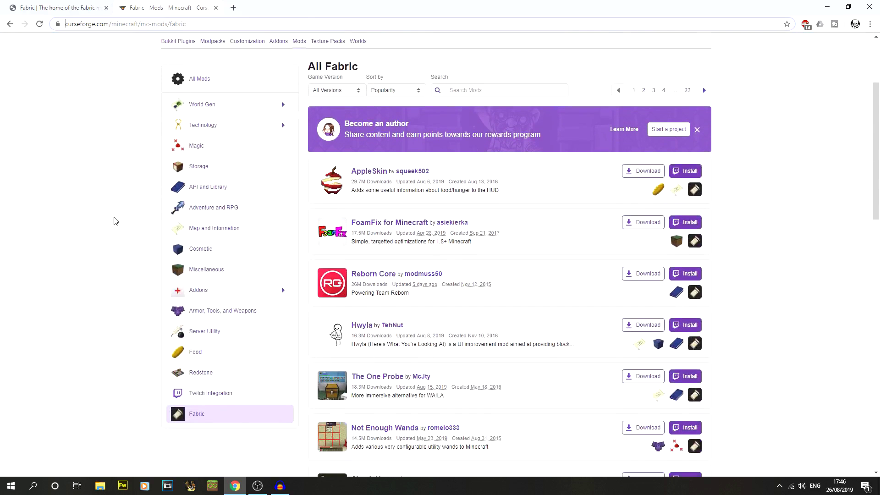
left_click(199, 26)
left_click(205, 23)
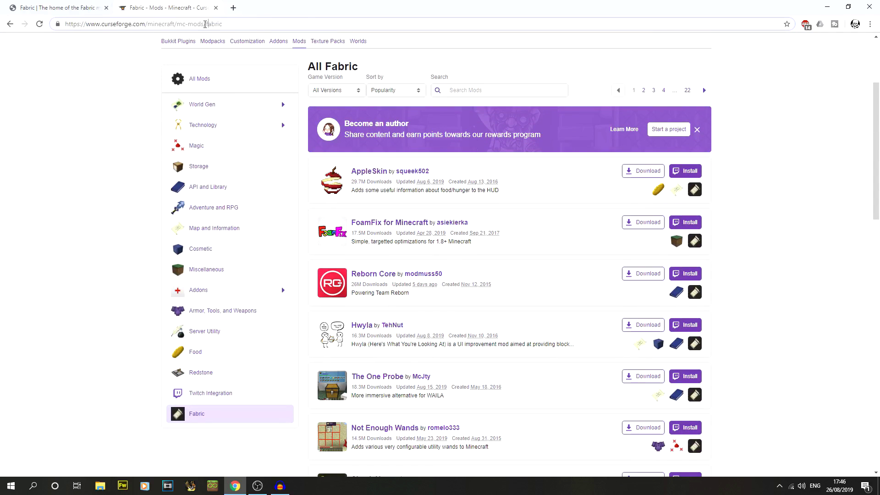
scroll(95, 184, "down", 5)
scroll(365, 198, "down", 3)
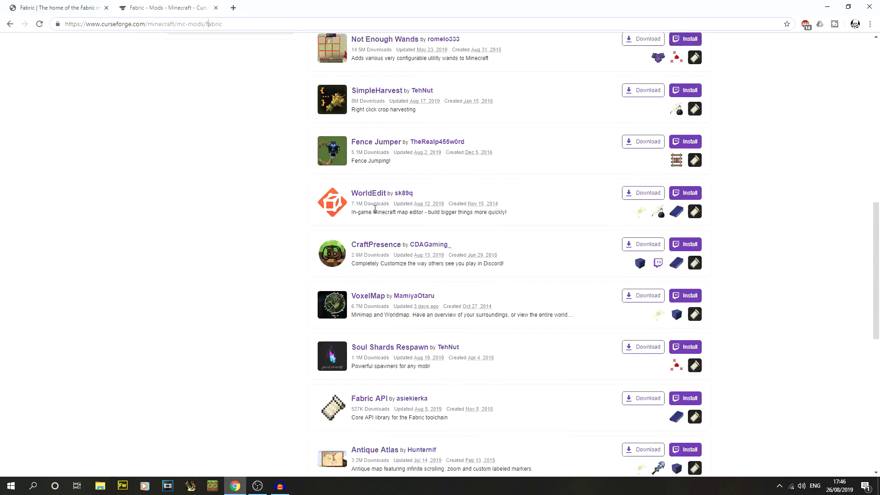
scroll(448, 351, "up", 12)
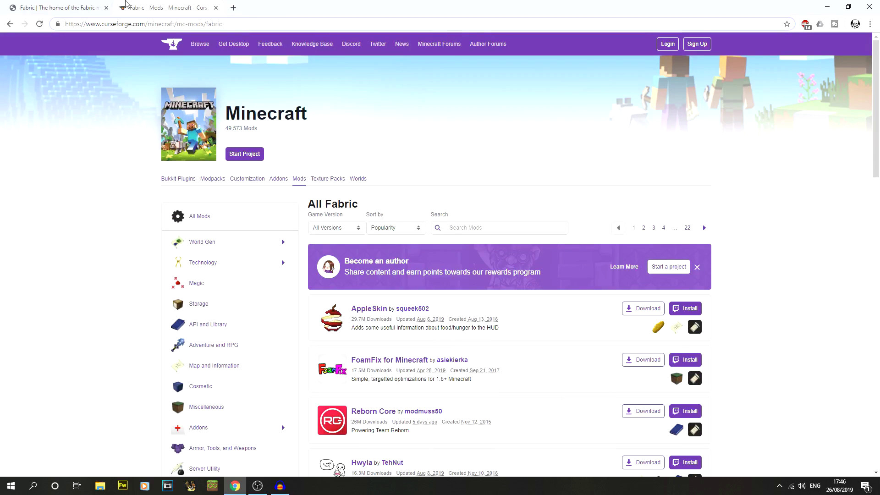
Step: Return to the Fabric home page and open the Fabric Loader download page from its installation section
left_click(59, 7)
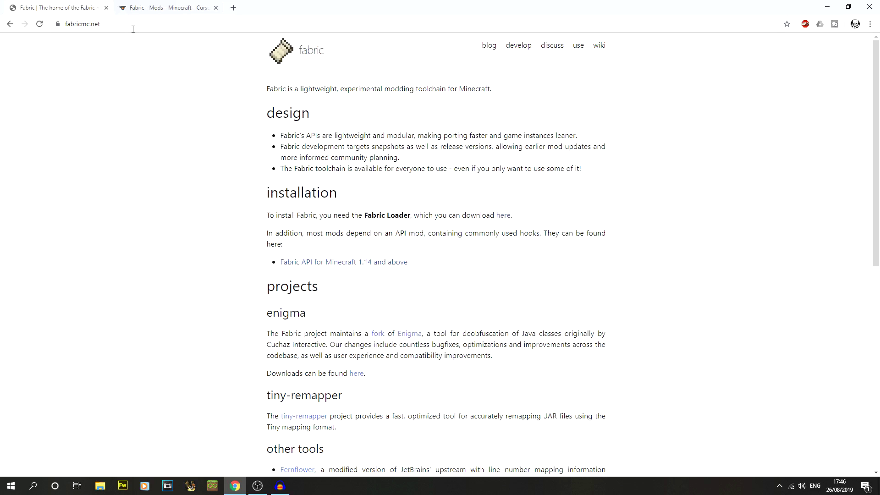
left_click_drag(267, 214, 443, 215)
left_click(442, 215)
left_click_drag(365, 215, 415, 216)
left_click(415, 217)
left_click(500, 217)
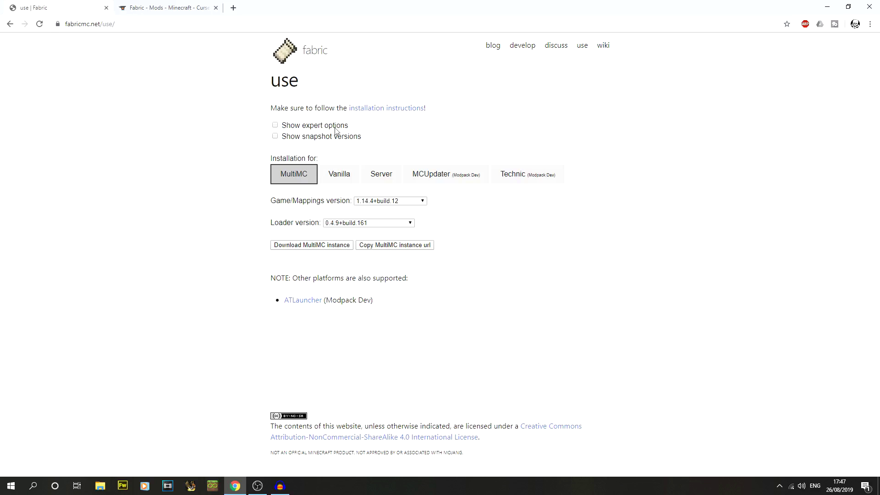
Step: Compare the MultiMC, Vanilla, MCUpdater and Technic installation options and choose Vanilla
left_click(343, 174)
left_click(292, 170)
left_click(354, 175)
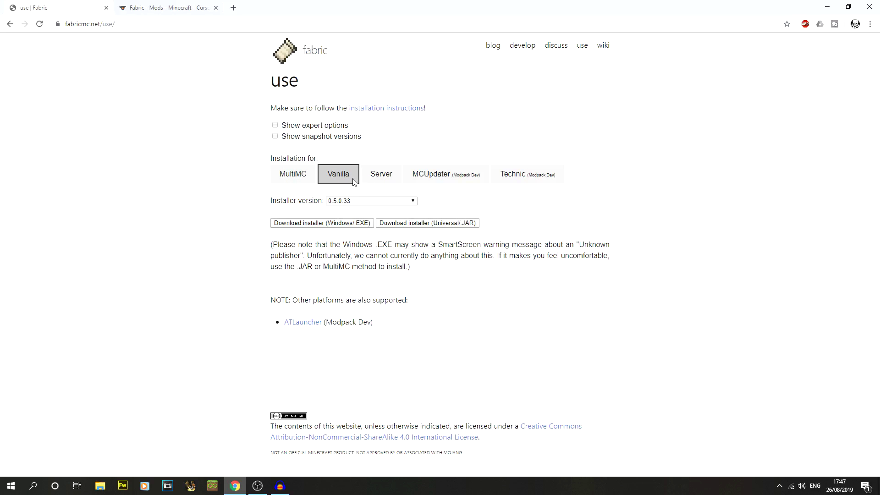
left_click(448, 179)
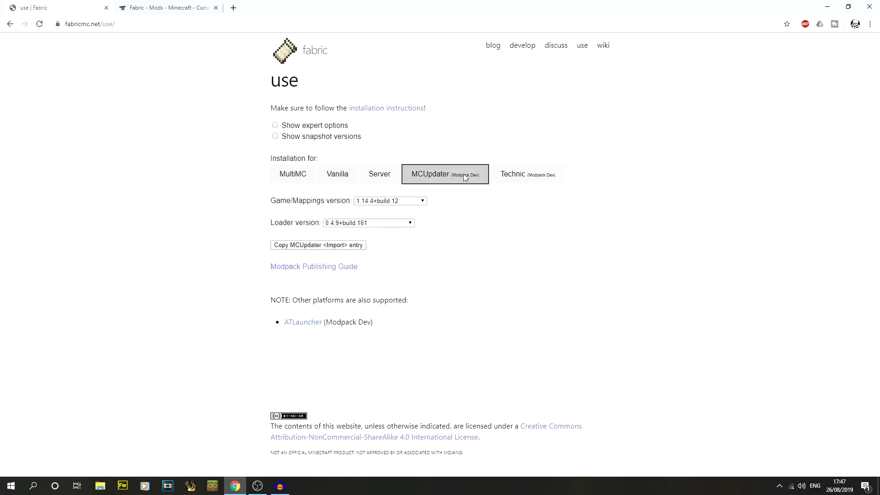
left_click(540, 181)
left_click(337, 175)
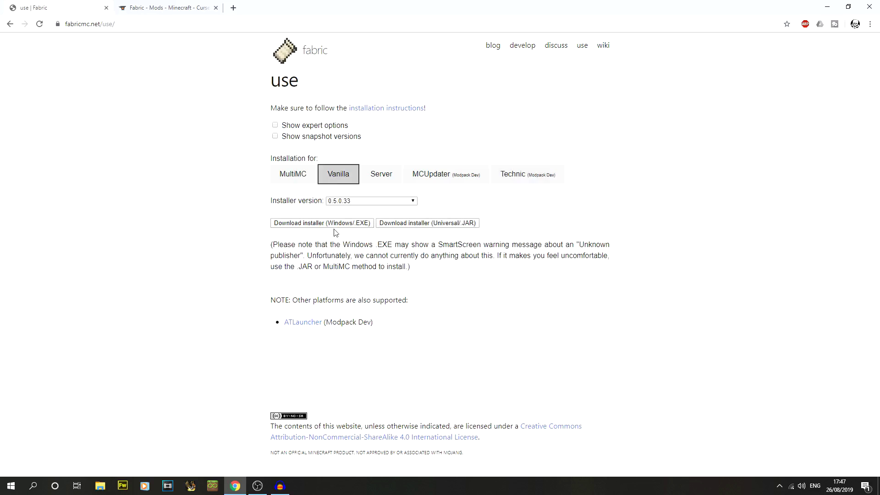
Step: Download the Windows .EXE installer in version 0.5.0.33
left_click(386, 201)
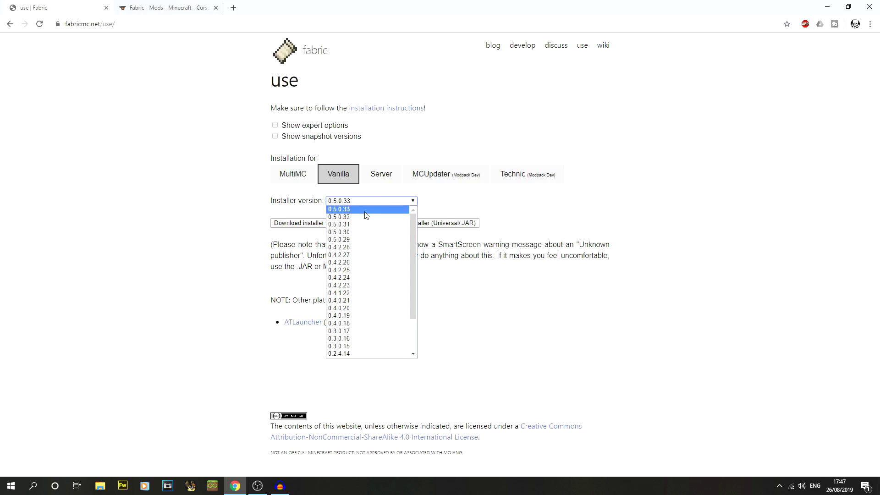
left_click(366, 211)
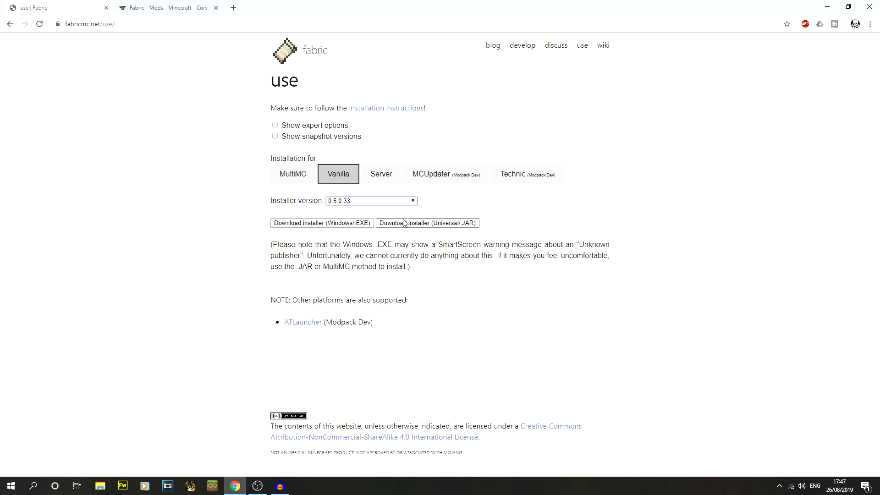
left_click(347, 223)
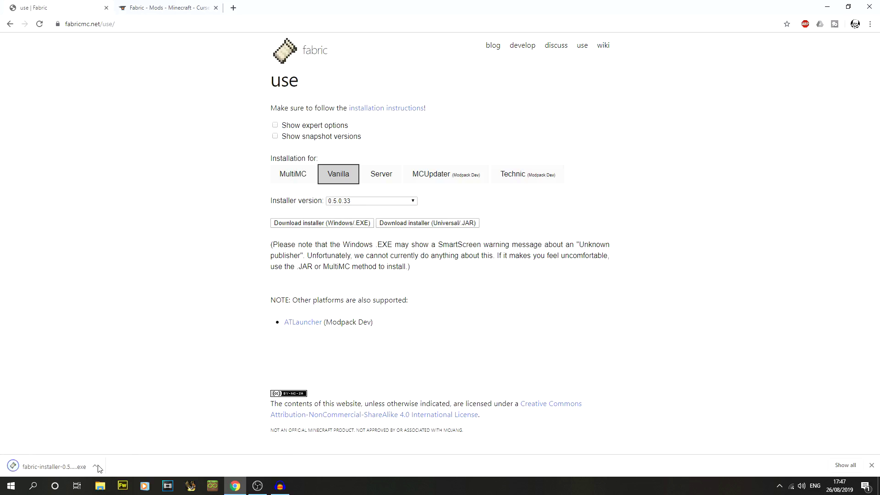
Step: Place the downloaded fabric-installer-0.5.0.33.exe on the desktop and launch it from there
left_click(95, 466)
left_click(121, 435)
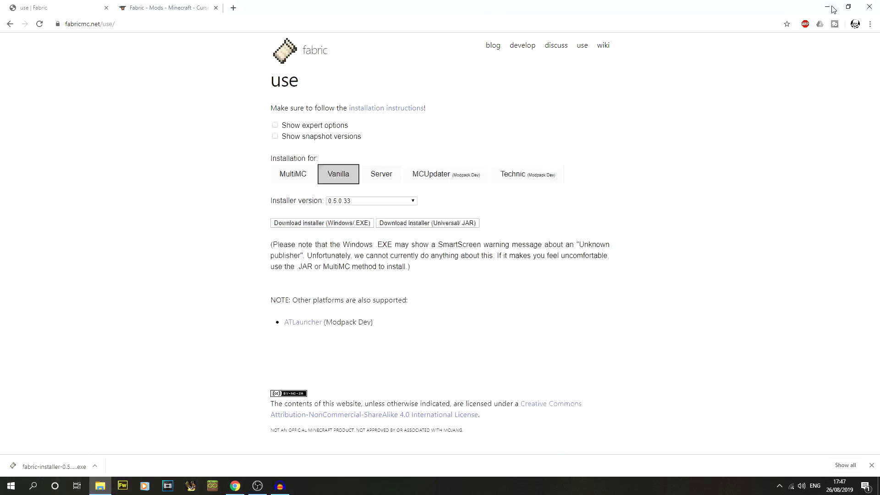
key("super+Home")
left_click_drag(340, 151, 440, 147)
key("super+d")
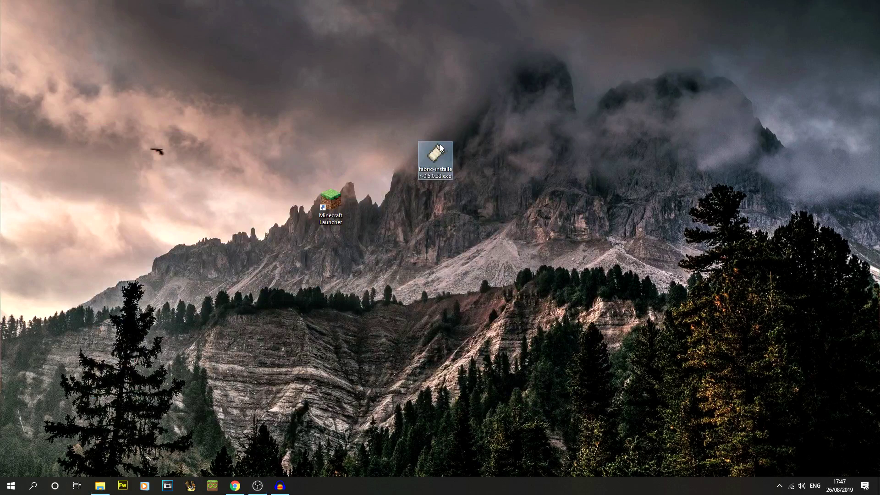
left_click(447, 236)
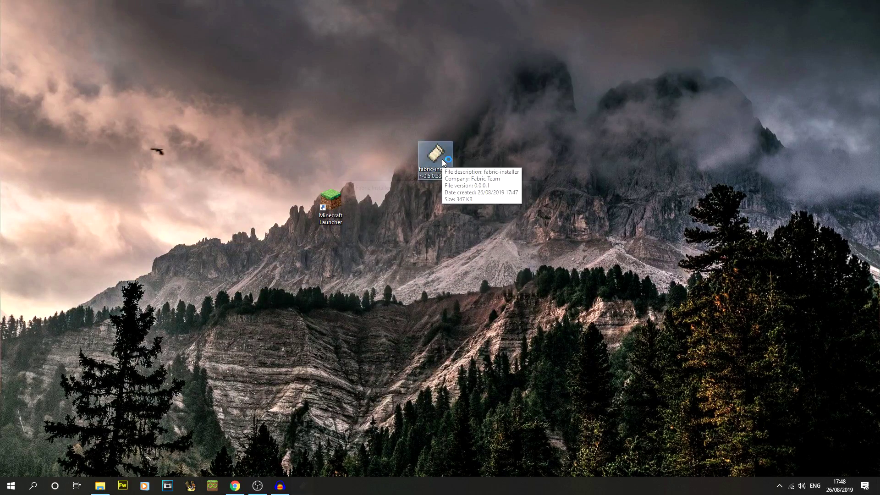
left_click_drag(427, 190, 364, 186)
Step: Examine the Minecraft versions offered by the installer with and without snapshots, ending on 1.14.4 with snapshots hidden
left_click(382, 211)
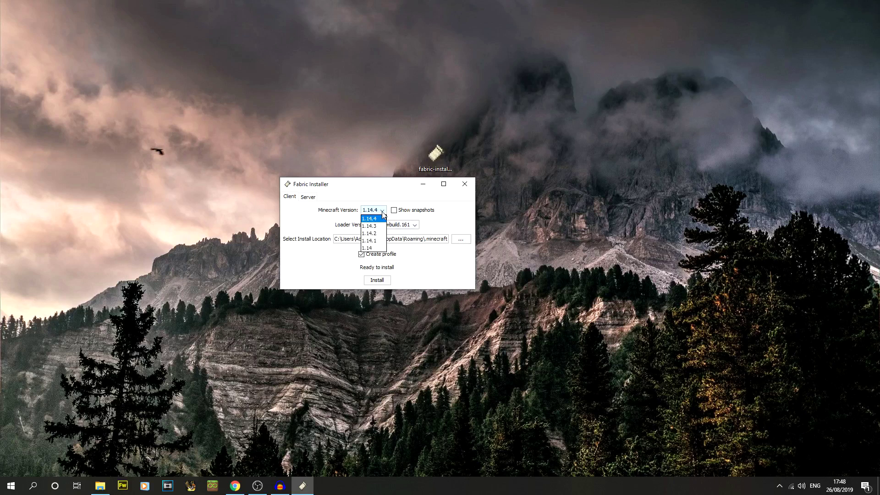
left_click(383, 213)
left_click(393, 210)
left_click(383, 213)
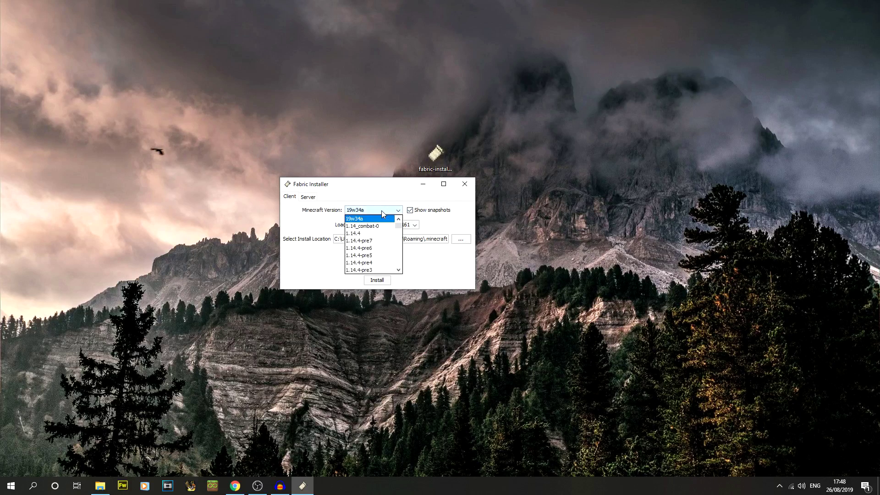
left_click(415, 213)
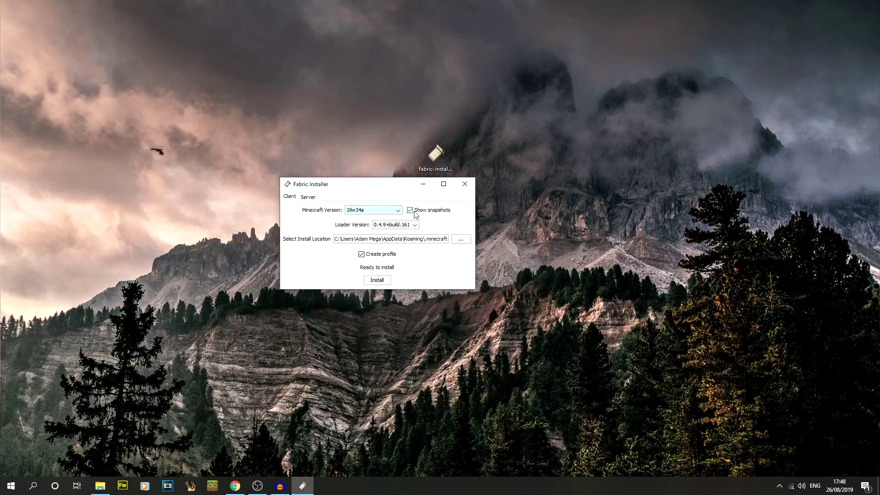
left_click(414, 212)
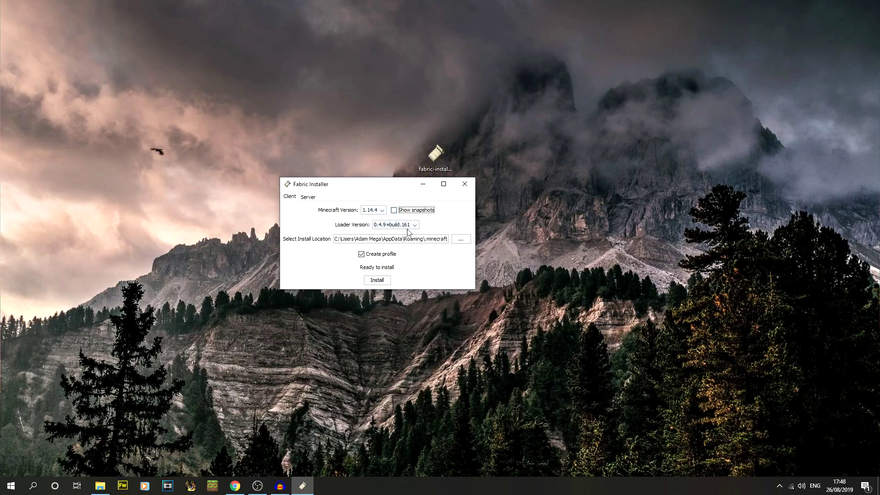
Step: Install the Fabric client for Minecraft 1.14.4 with loader 0.4.9+build.161 in the default .minecraft folder, creating a profile
left_click(414, 224)
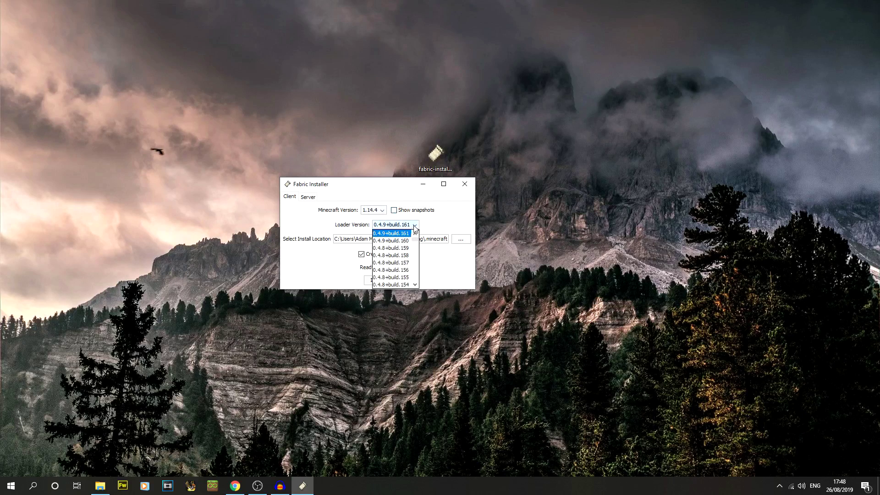
left_click(441, 223)
left_click_drag(351, 239, 449, 240)
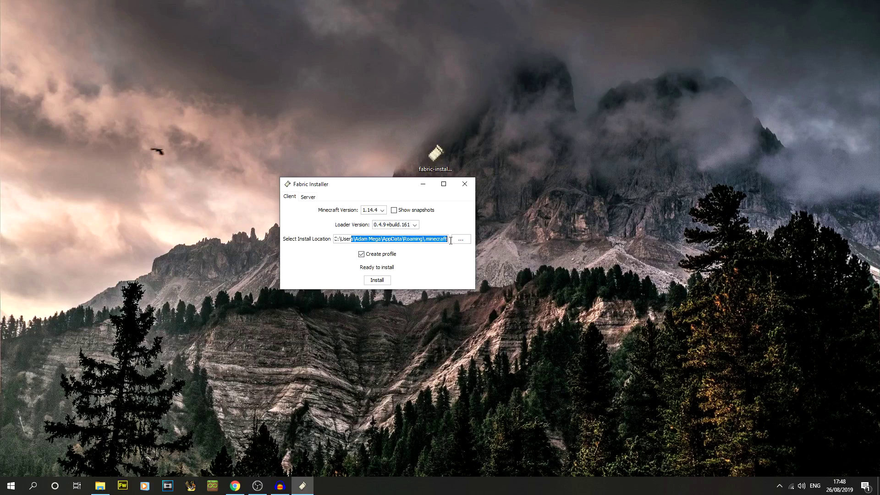
left_click(425, 240)
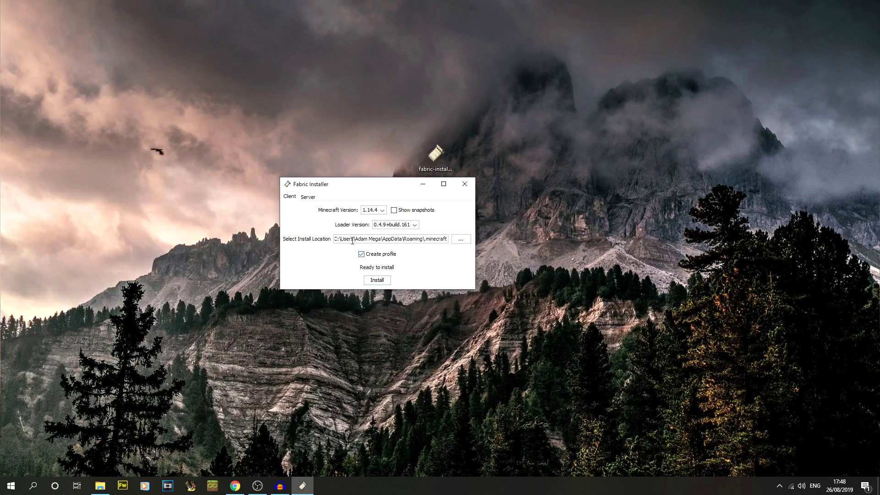
left_click(382, 283)
Step: View the server install options, close the installer and move fabric-installer-0.5.0.33.exe to the Recycle Bin
left_click(311, 197)
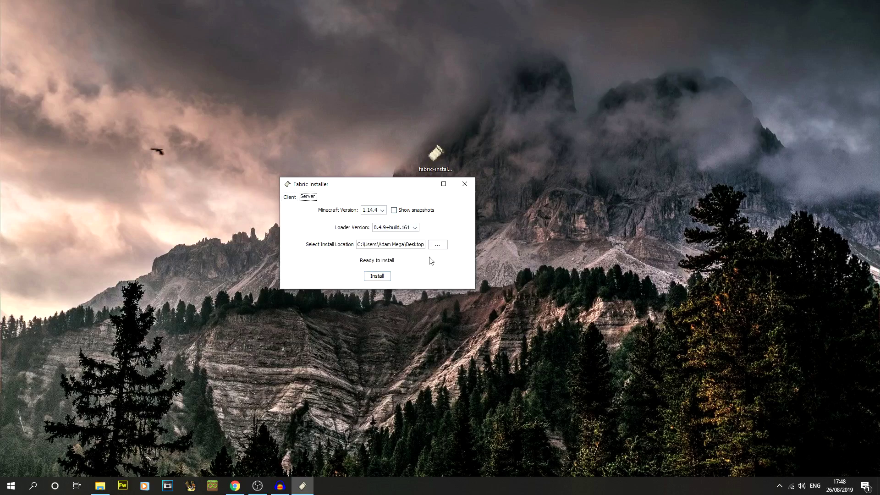
left_click(463, 183)
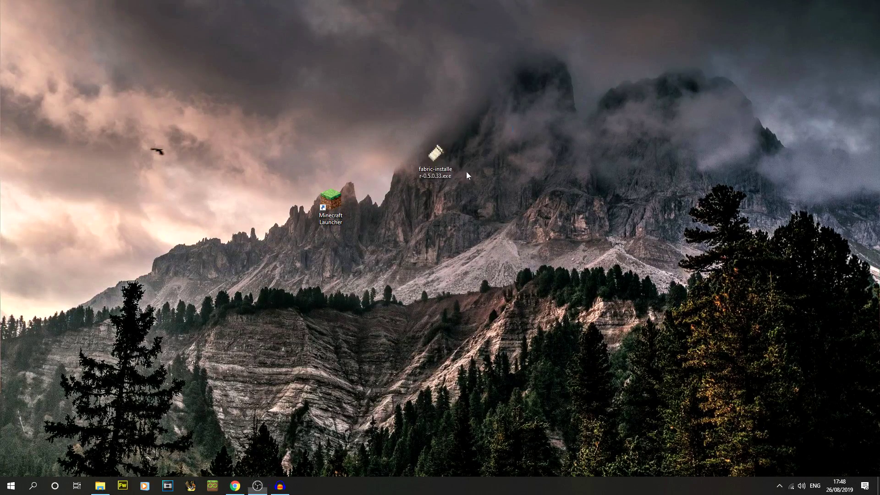
left_click(440, 157)
right_click(441, 155)
left_click(477, 352)
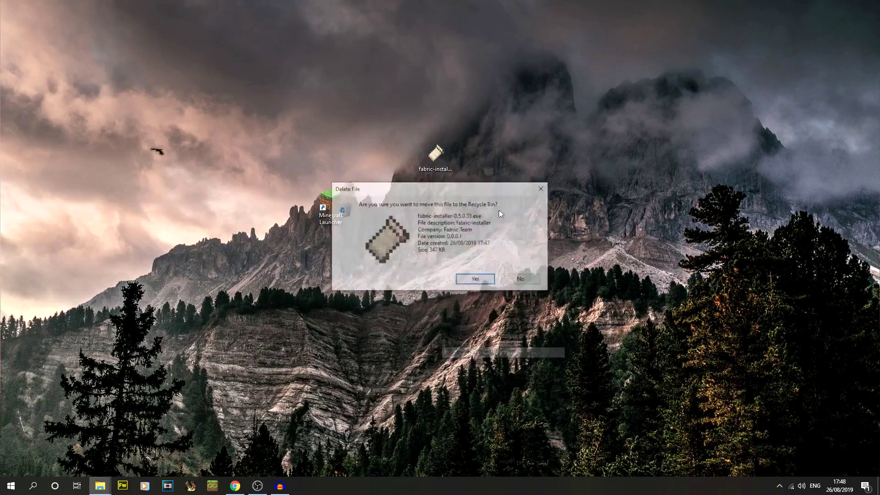
left_click(476, 280)
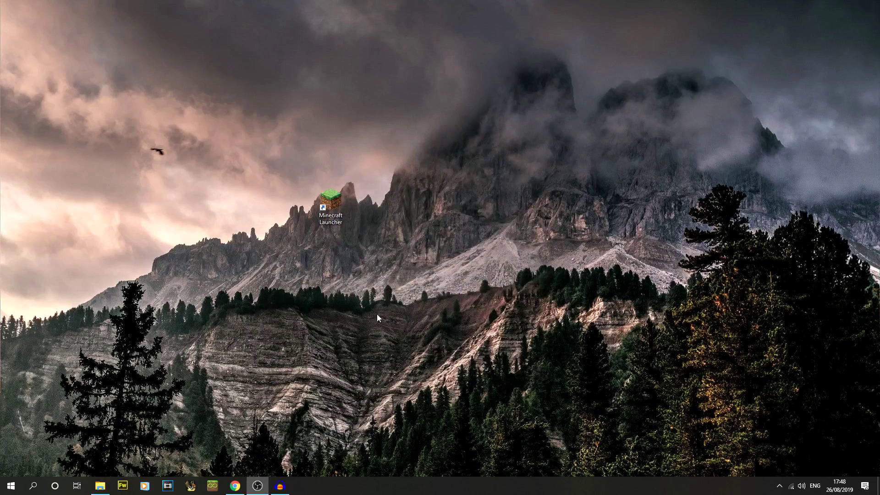
Step: Open the Minecraft Launcher and check the version list for the fabric-loader-1.14.4 profile
double_click(331, 205)
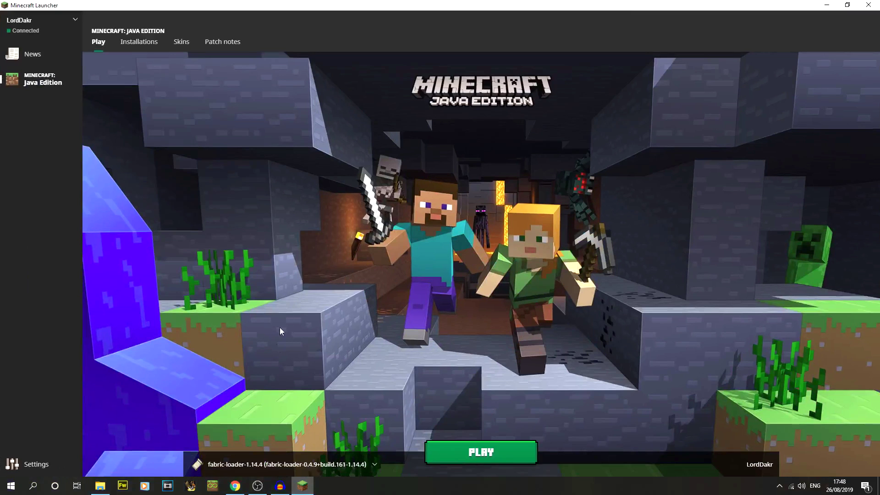
left_click(375, 464)
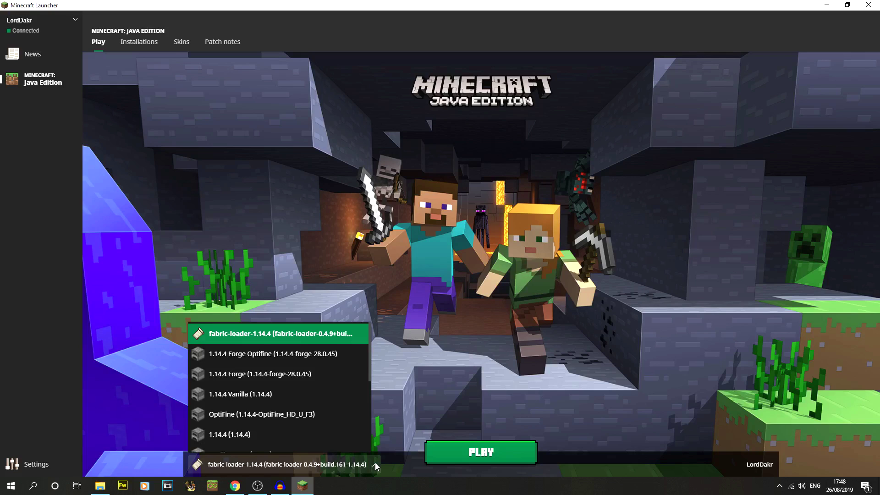
left_click(344, 467)
left_click(345, 467)
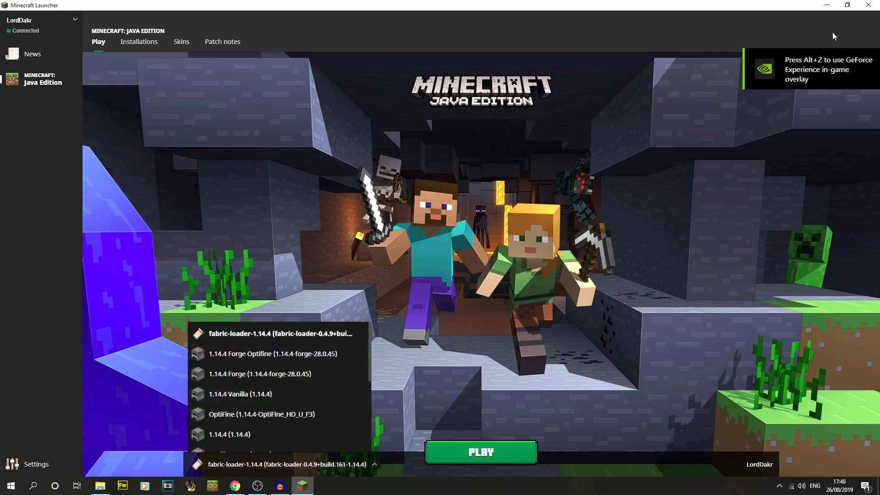
left_click(376, 154)
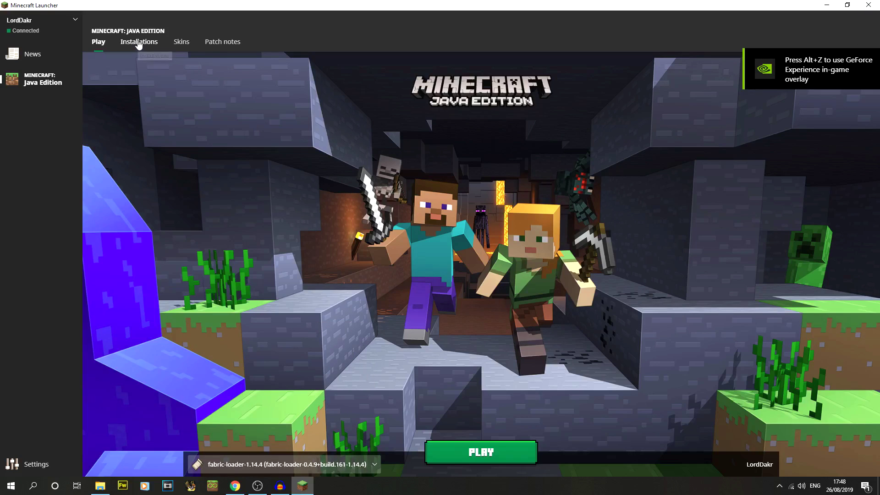
Step: Open the fabric-loader-1.14.4 installation for editing from the launcher's list of installations
left_click(139, 43)
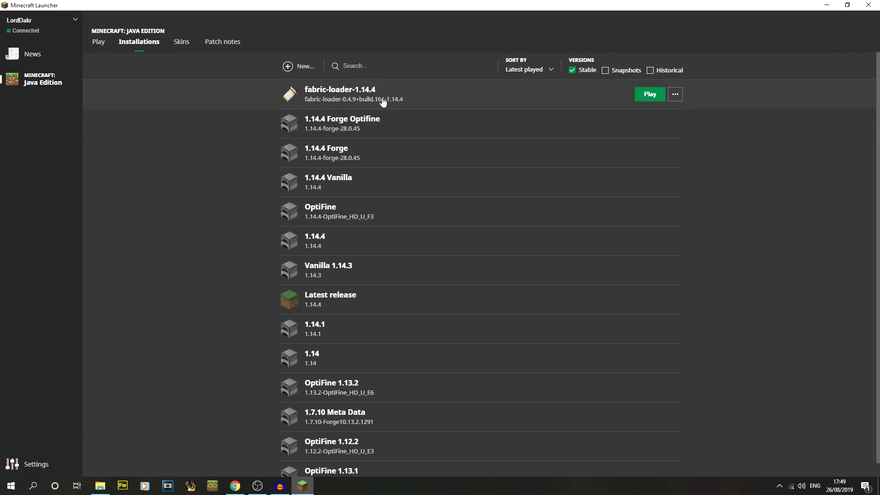
scroll(406, 394, "down", 1)
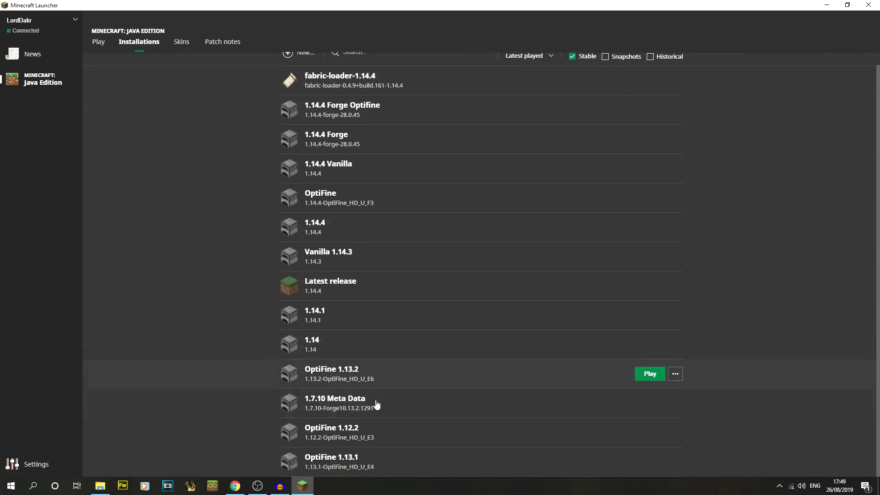
scroll(405, 387, "up", 1)
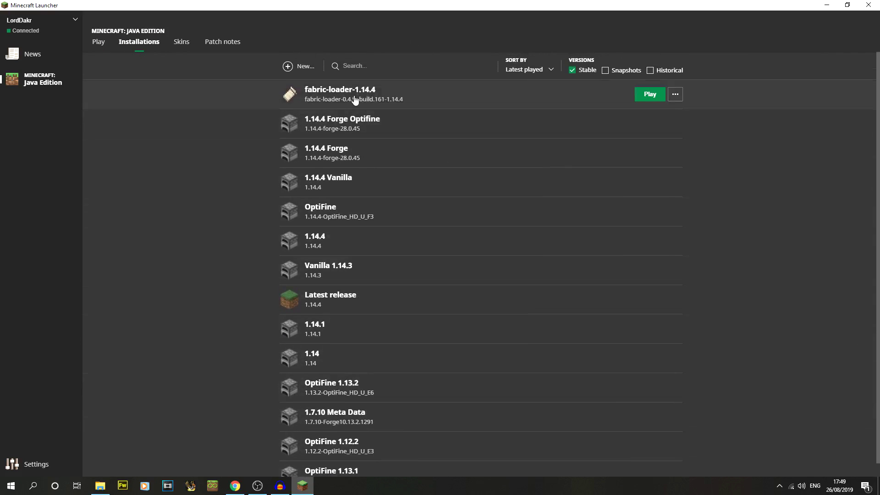
left_click(675, 94)
left_click(670, 113)
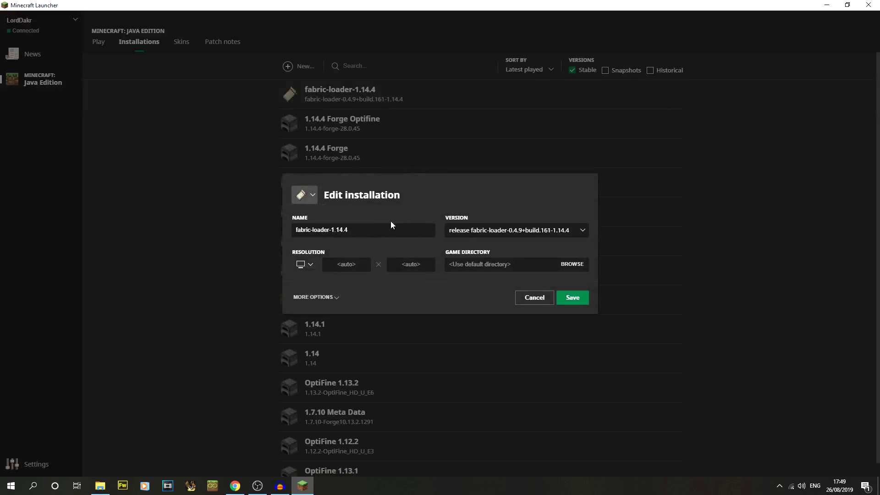
Step: Check the release fabric-loader-0.4.9+build.161-1.14.4 version selection and rename the installation to 1.14.4 Fabric
left_click(516, 231)
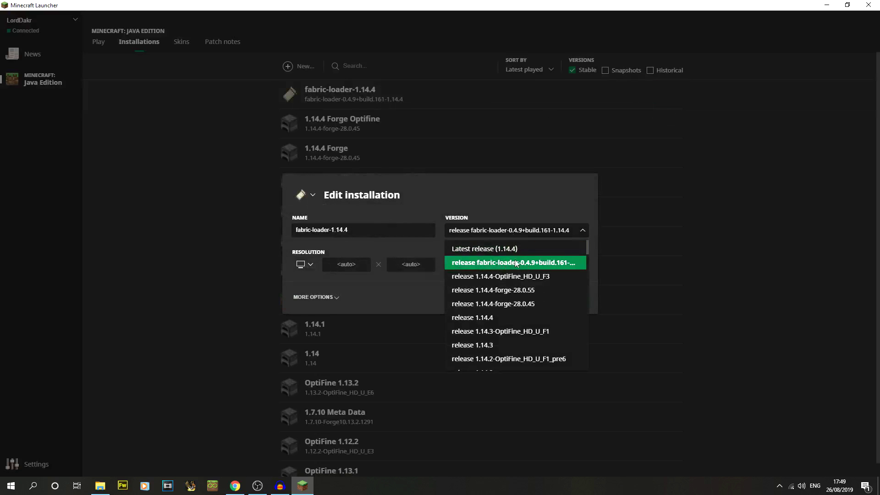
left_click(457, 258)
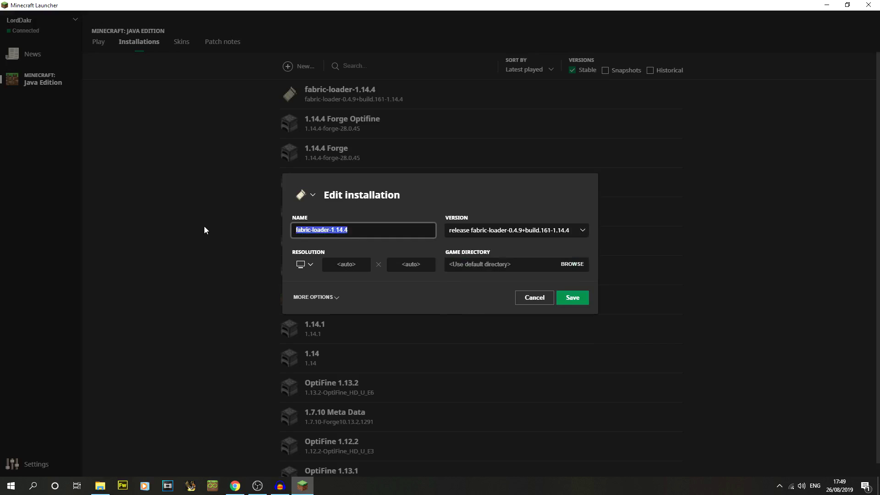
type("1.14.4 Fabric")
Step: Set the maximum memory in the installation's JVM arguments to 6G (-Xmx6G) and save the installation
left_click(315, 297)
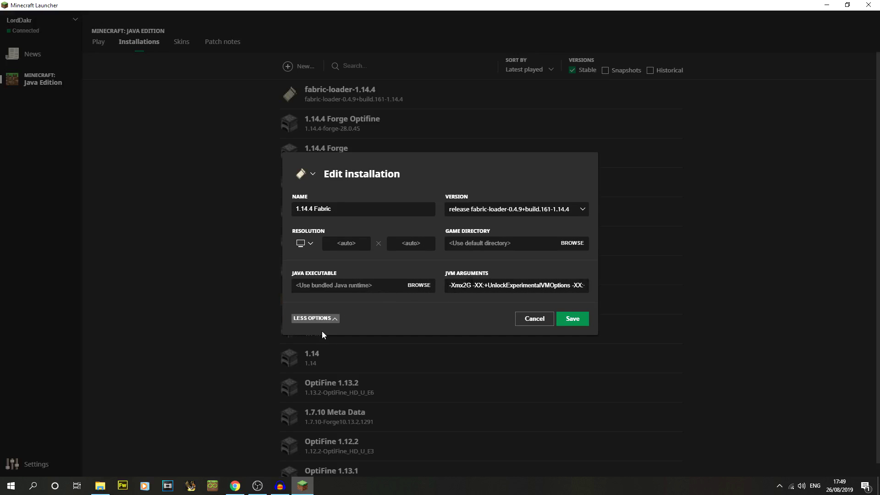
left_click(317, 318)
left_click(315, 297)
left_click(463, 285)
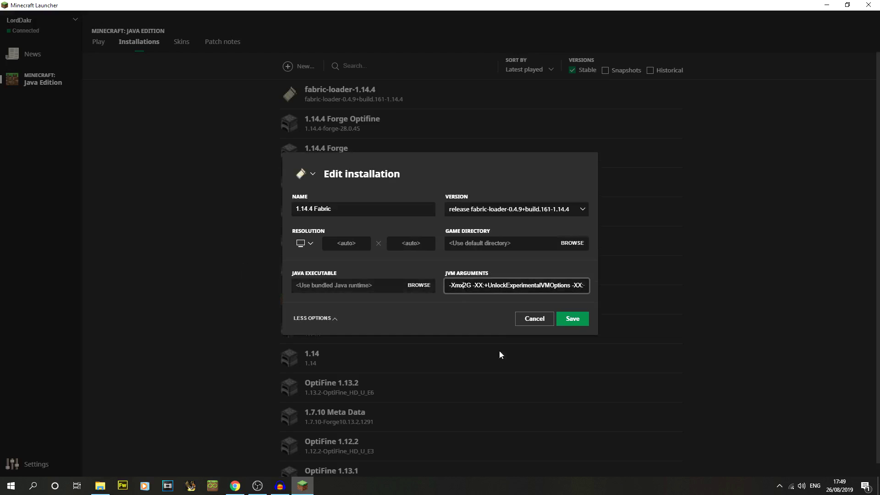
key("Delete")
type("6")
left_click(573, 318)
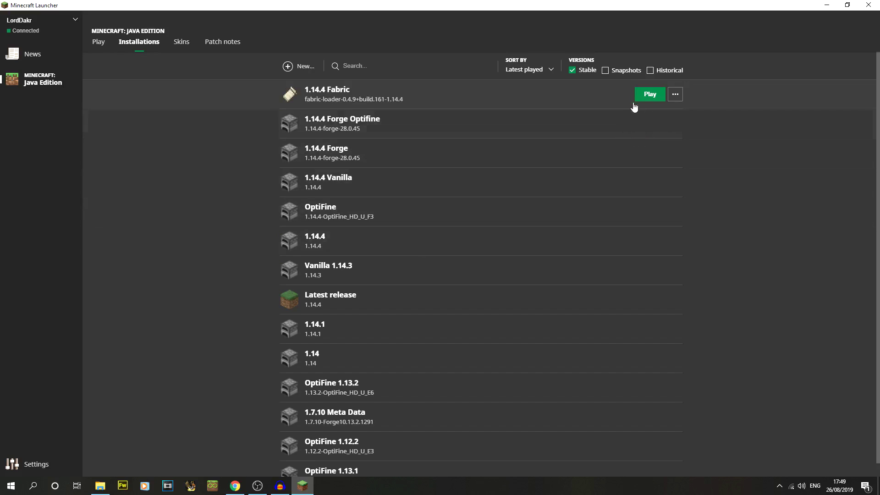
Step: Launch the 1.14.4 Fabric installation, examine the Minecraft game output log and minimise the log window
left_click(647, 94)
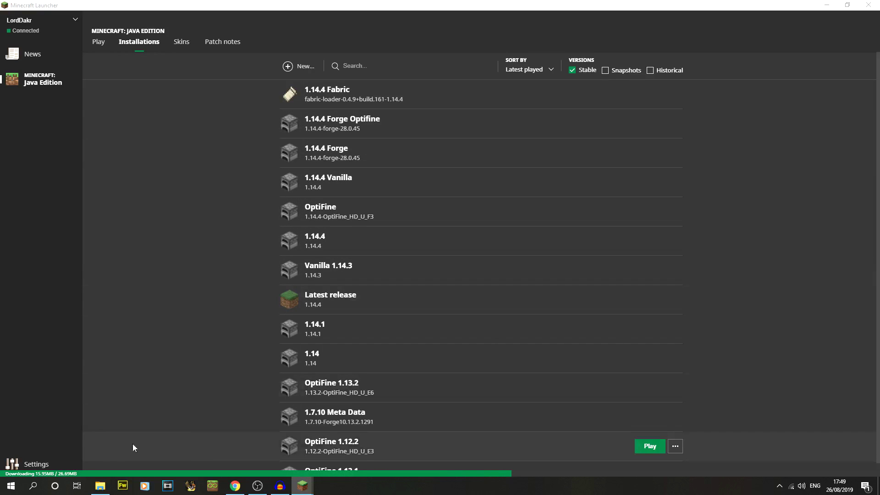
mouse_move(99, 491)
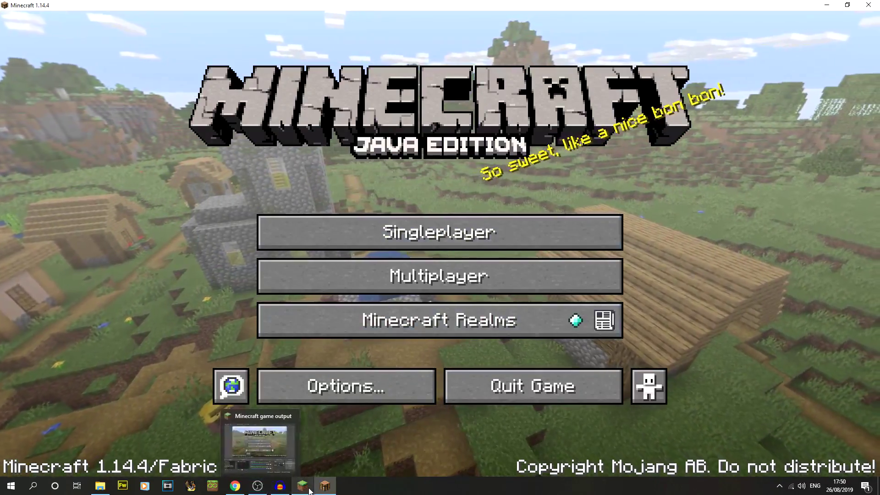
left_click(309, 490)
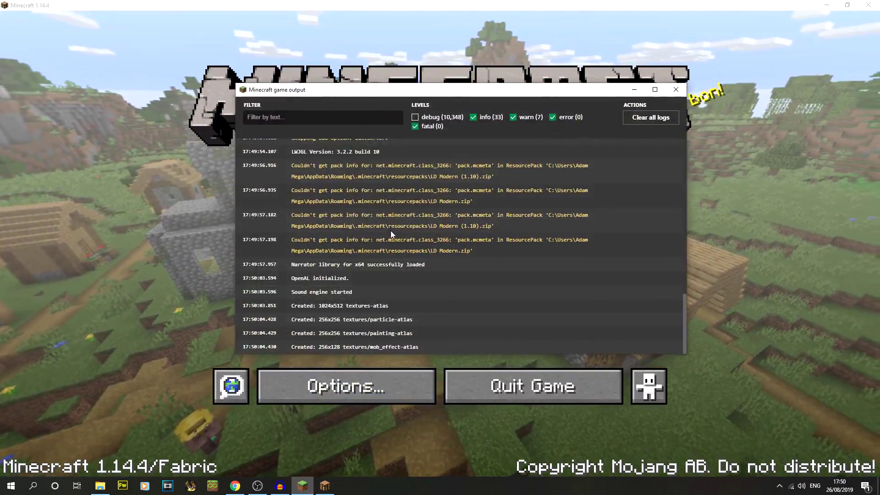
left_click_drag(392, 234, 390, 167)
left_click(391, 157)
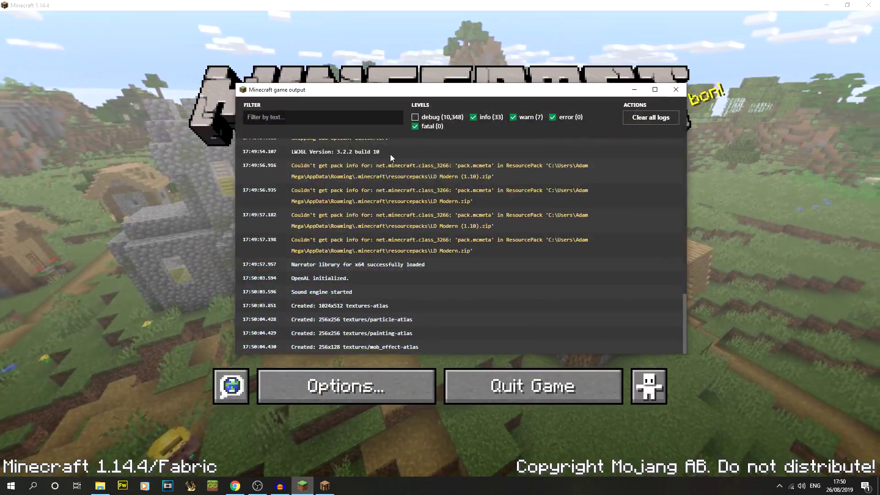
left_click(633, 90)
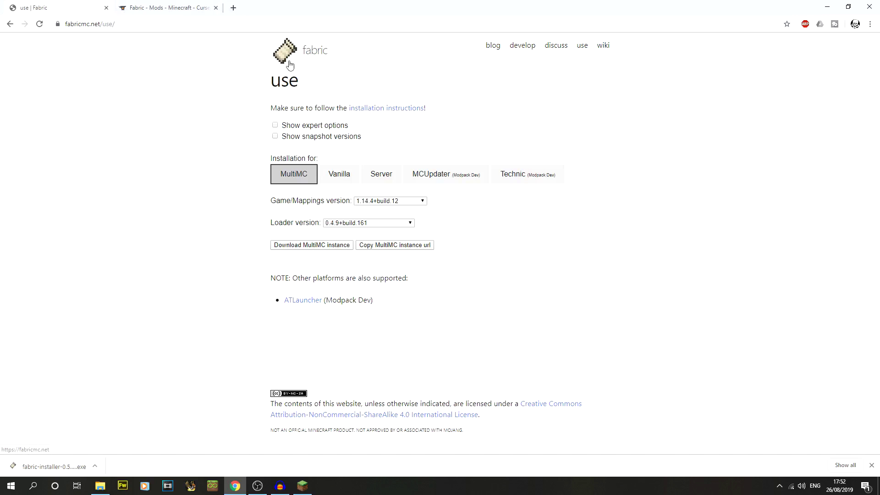
Step: Return to the Fabric home page, open its Fabric API project and download [1.14.4] Fabric API 0.3.1 build 208
left_click(14, 25)
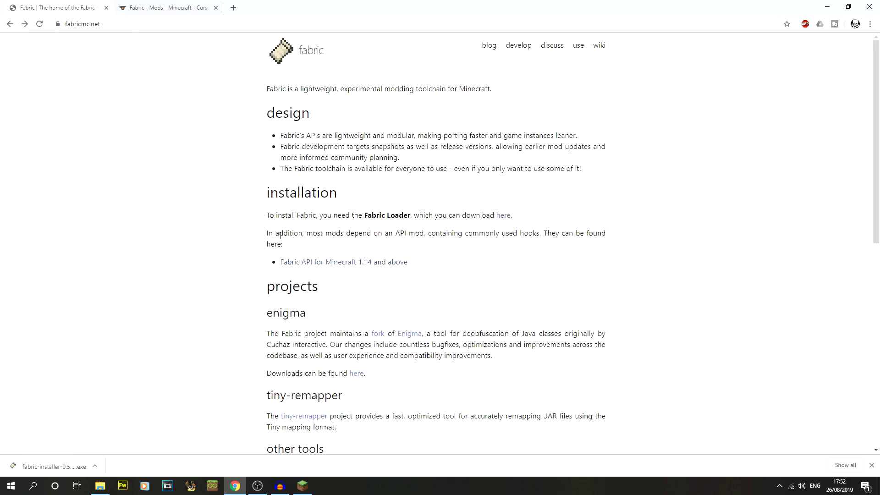
left_click_drag(280, 236, 530, 247)
left_click(371, 246)
left_click(422, 246)
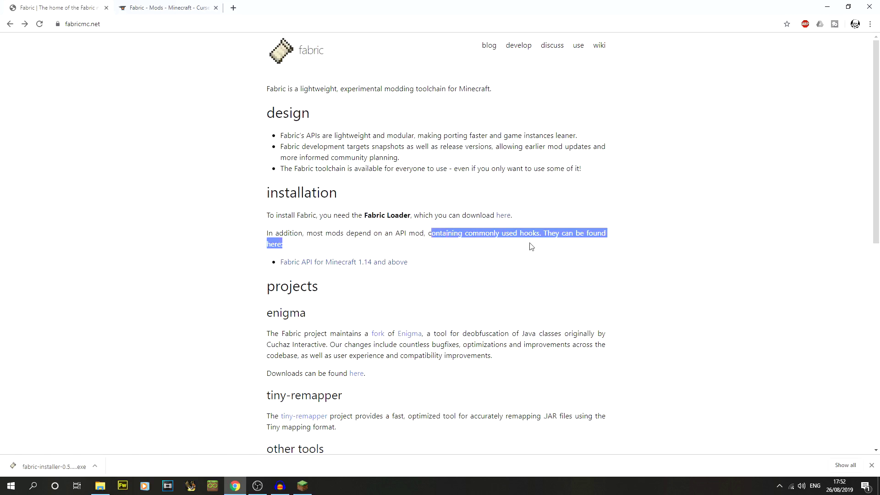
left_click(534, 245)
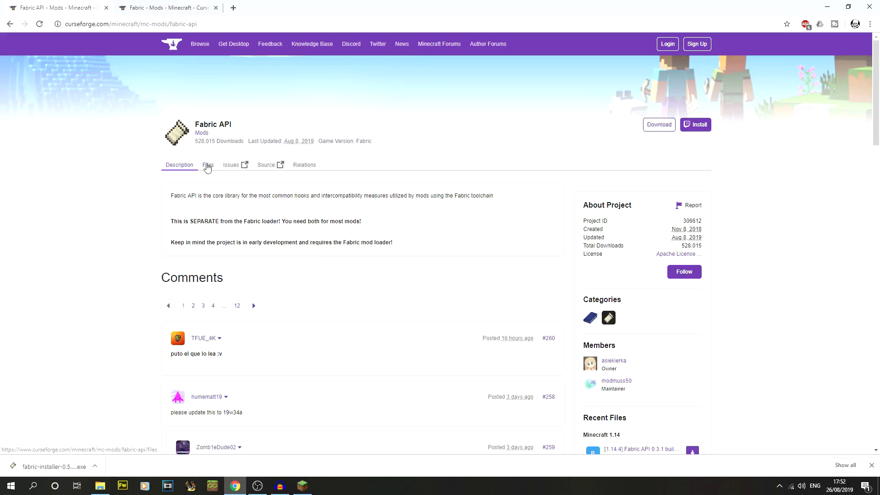
left_click(207, 166)
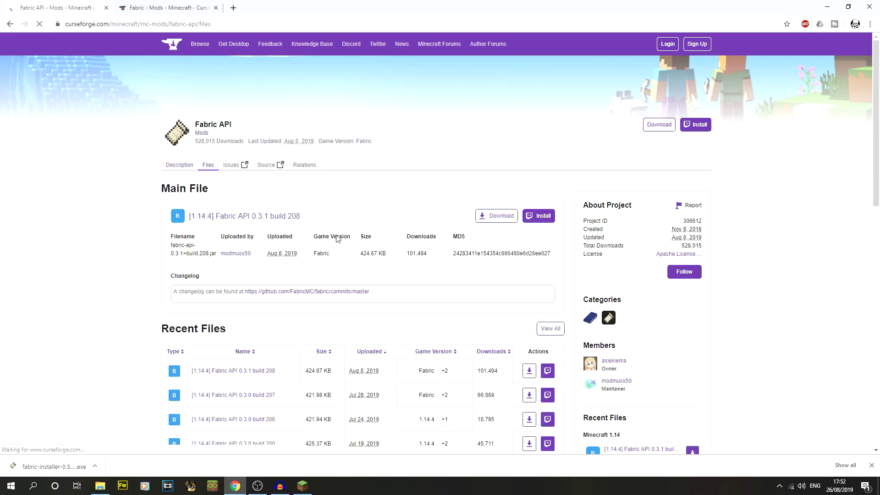
left_click(496, 218)
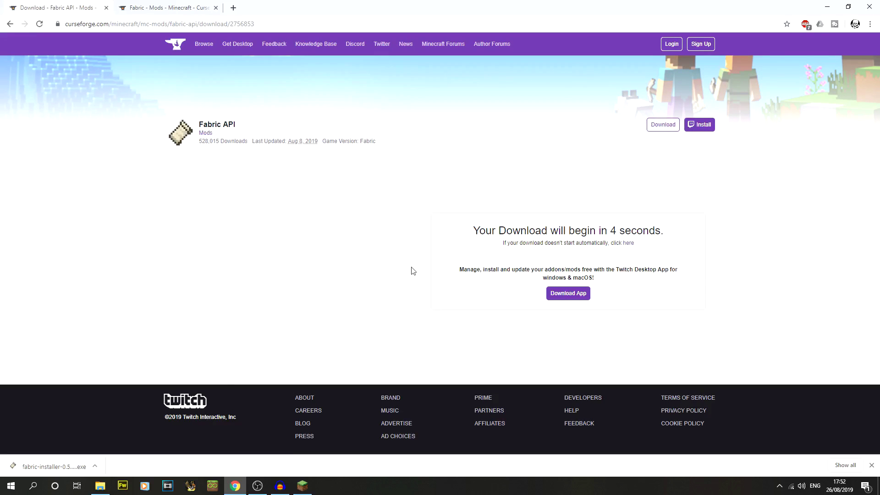
Step: Switch to File Explorer, go to %appdata% and open the mods folder inside .minecraft
left_click(100, 486)
left_click(594, 127)
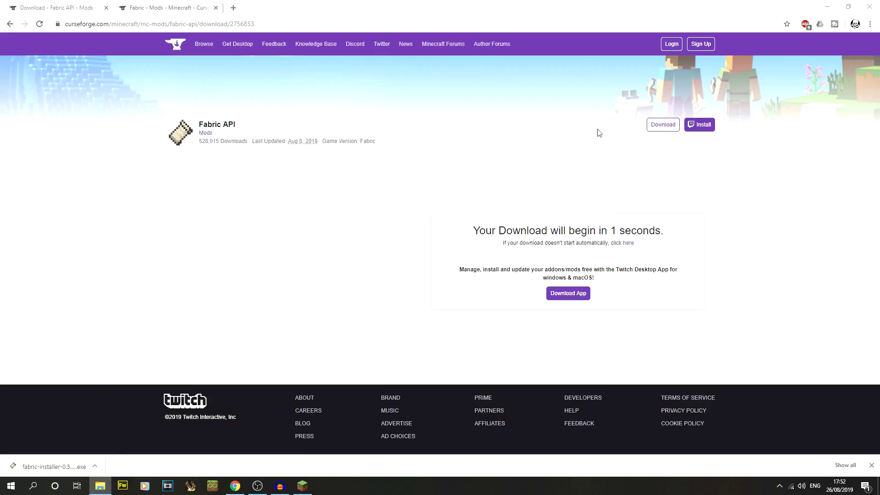
left_click(100, 485)
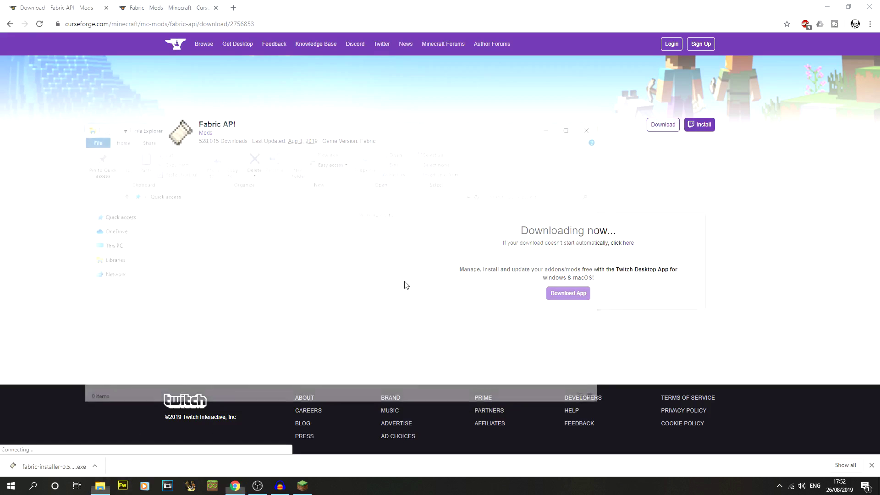
left_click(226, 194)
type("%app")
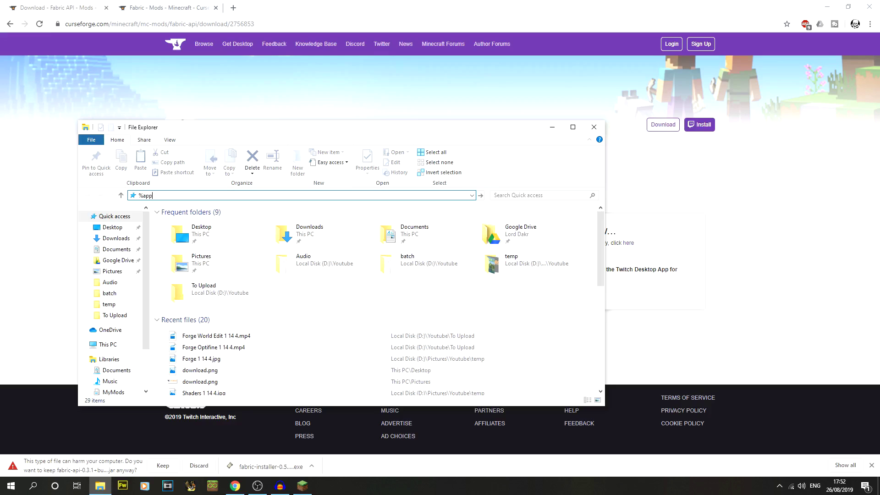
type("data%")
key("Return")
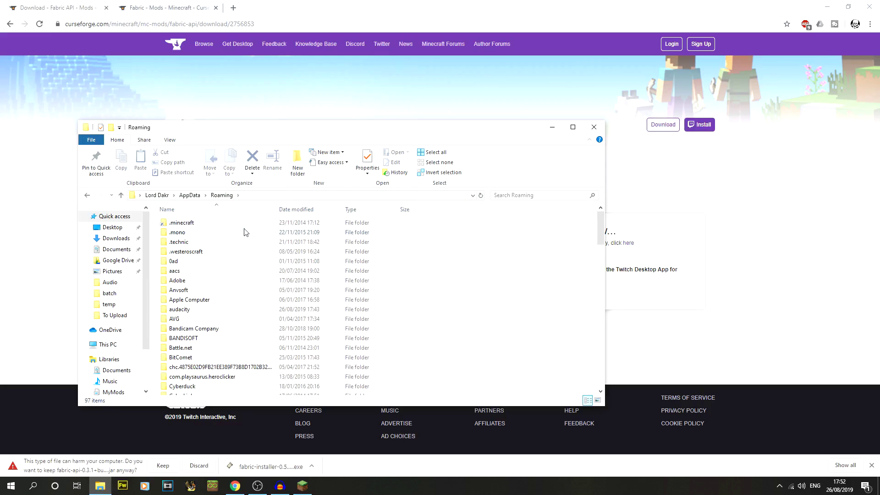
double_click(190, 224)
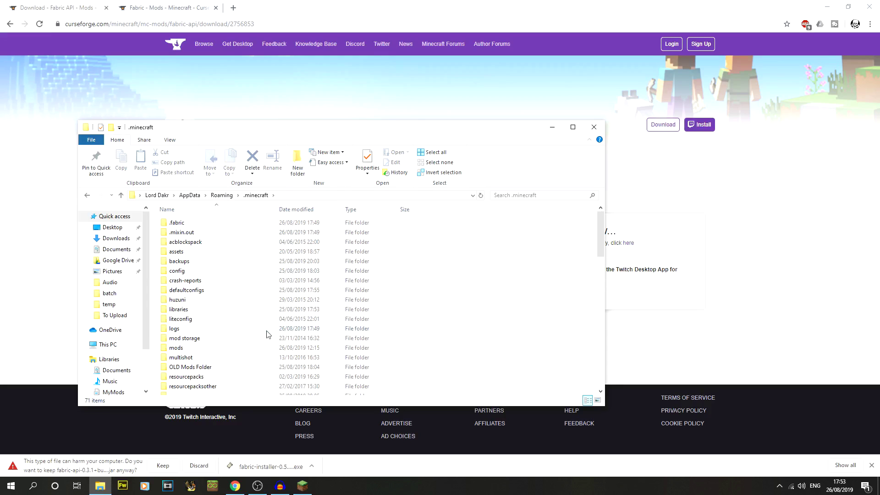
scroll(273, 335, "down", 1)
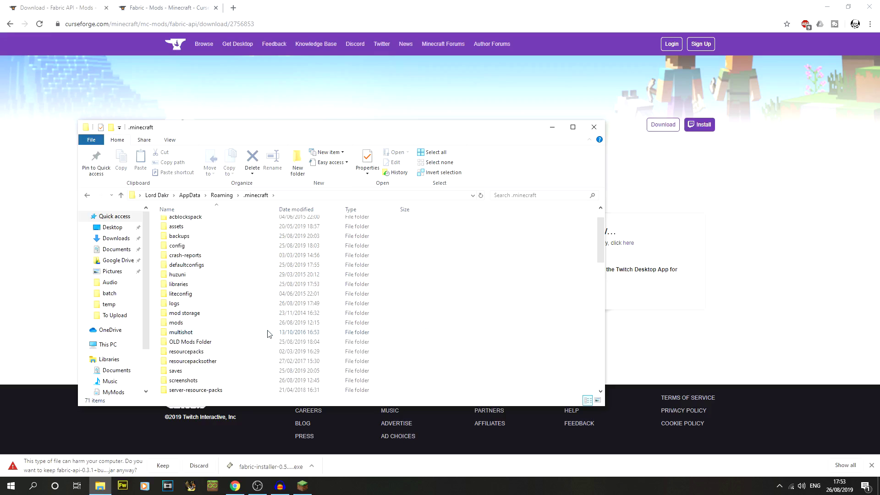
double_click(176, 323)
Step: Delete all existing contents of the mods folder
left_click_drag(321, 268, 266, 221)
key("Delete")
key("Return")
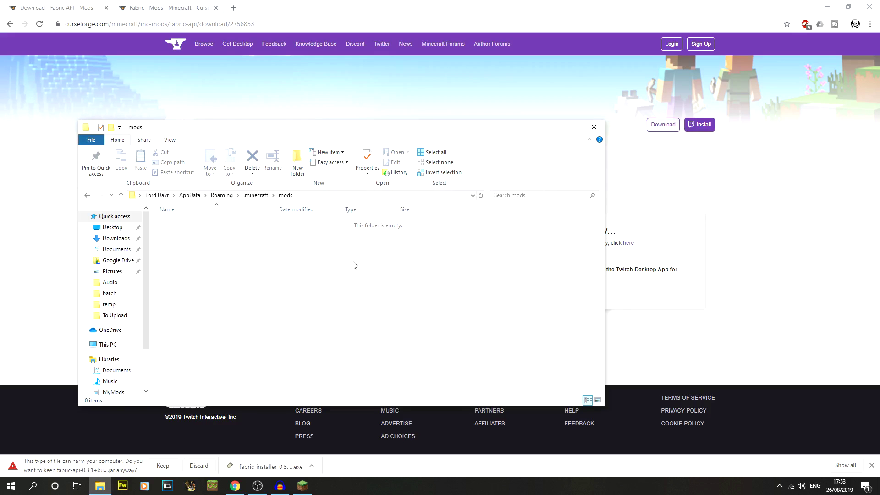
Step: Keep the downloaded Fabric API jar in the browser and place fabric-api-0.3.1+build.208.jar in the mods folder
left_click_drag(309, 131, 336, 123)
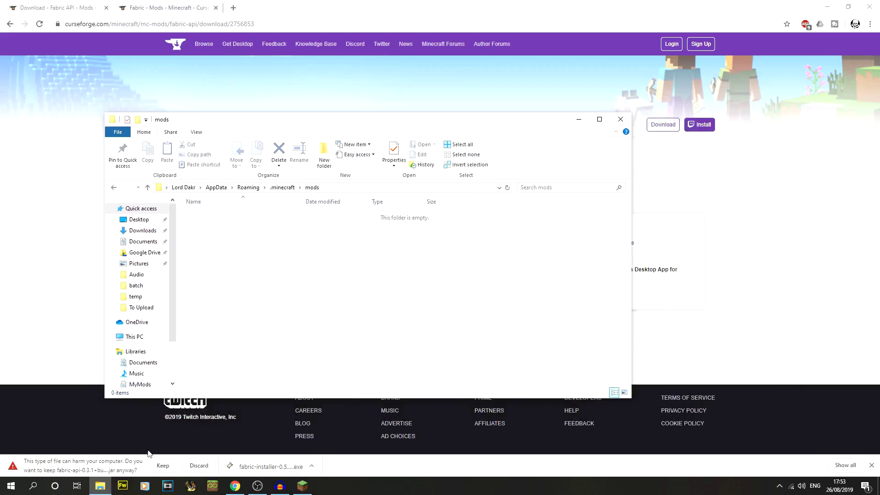
left_click(80, 290)
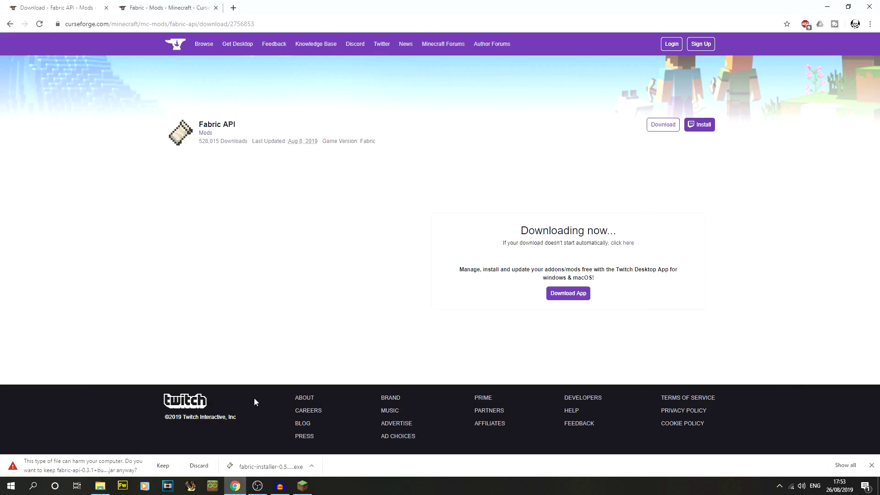
left_click(162, 465)
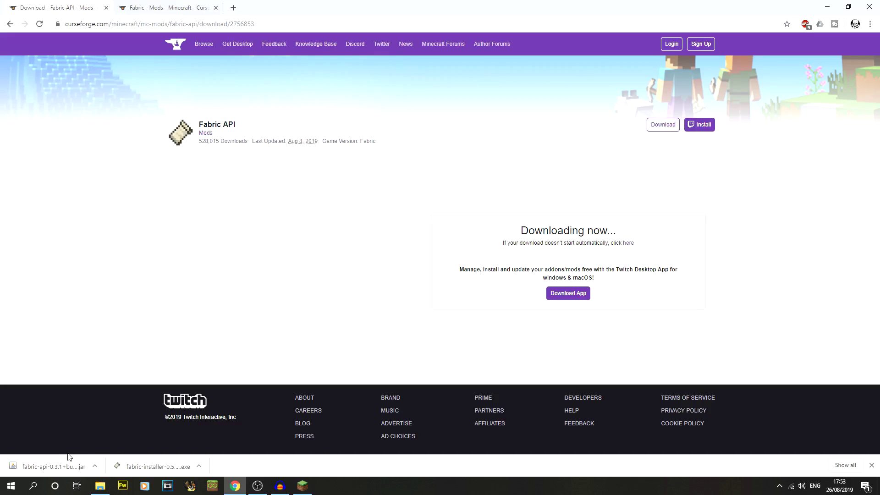
left_click_drag(67, 464, 400, 286)
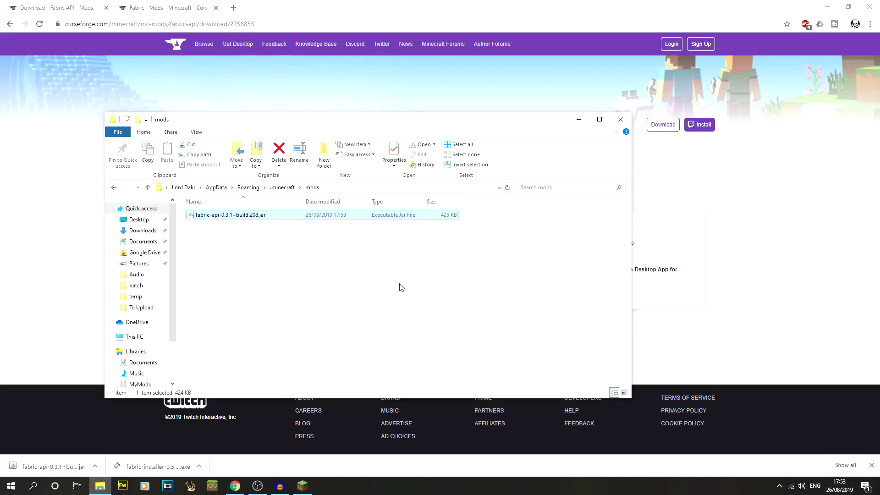
Step: Browse CurseForge's Fabric mods list in the browser, open VoxelMap and download the main file (Fabric) VoxelMap for 1.14.4
left_click(78, 135)
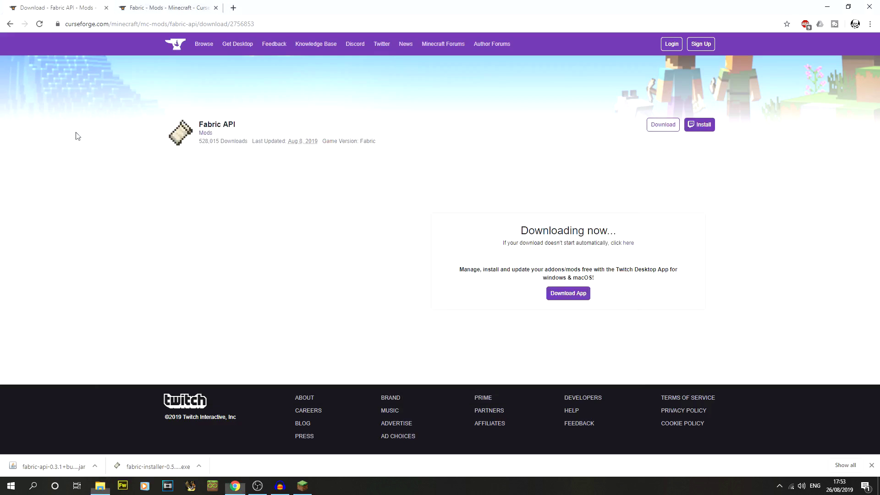
left_click(153, 6)
scroll(403, 321, "down", 1)
scroll(403, 321, "down", 8)
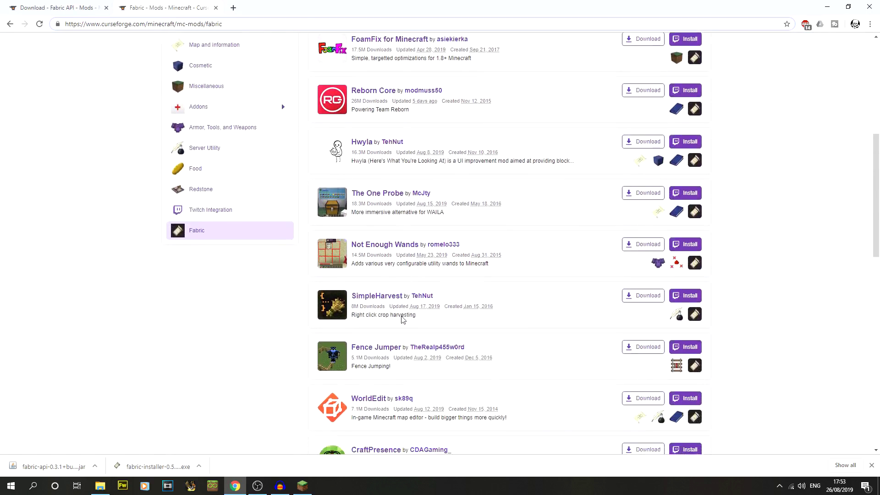
scroll(370, 298, "down", 3)
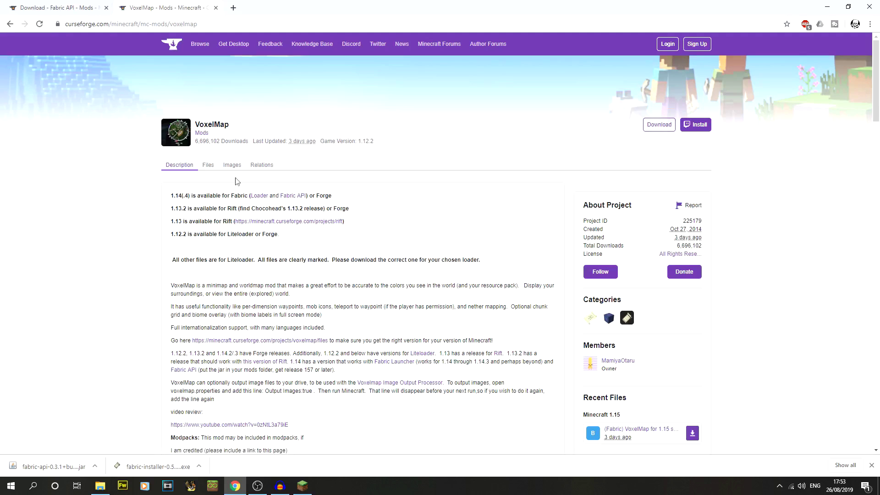
left_click(211, 167)
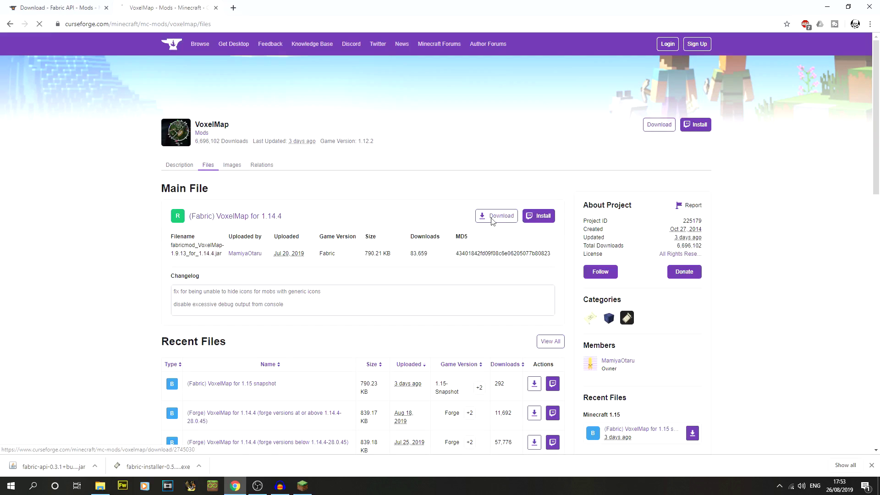
left_click(491, 219)
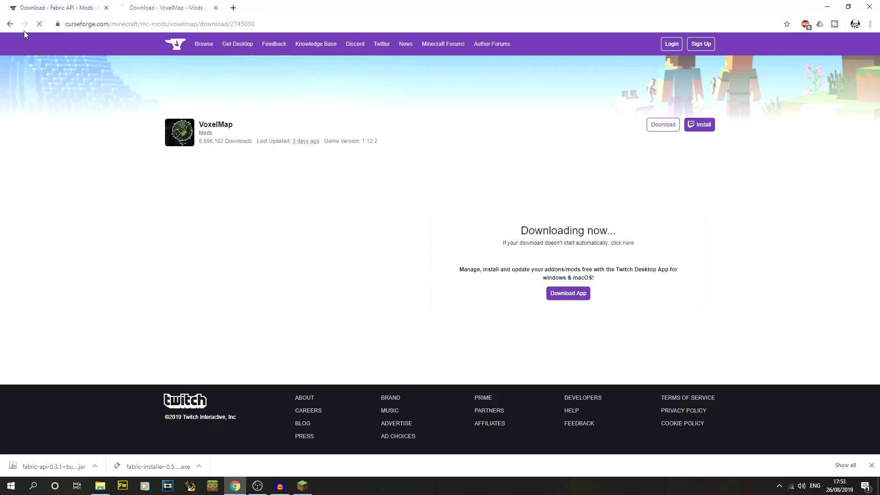
Step: Review VoxelMap's recent files, keep the downloaded jar and place fabricmod_VoxelMap-1.9.13_for_1.14.4.jar in the mods folder
left_click(10, 23)
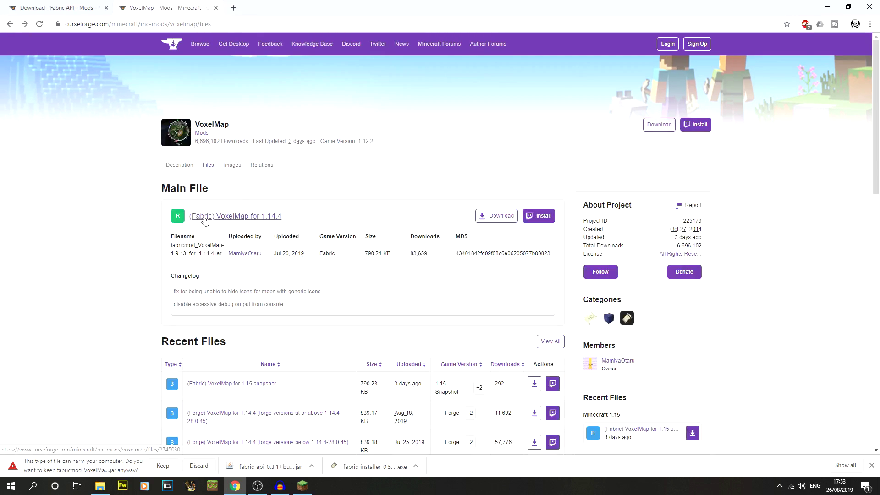
scroll(271, 358, "down", 3)
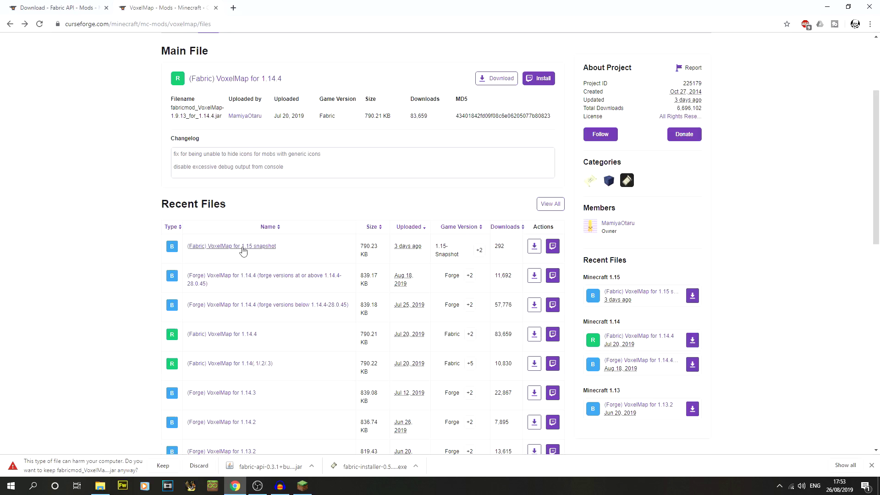
left_click(163, 465)
left_click_drag(54, 466, 311, 283)
left_click(325, 287)
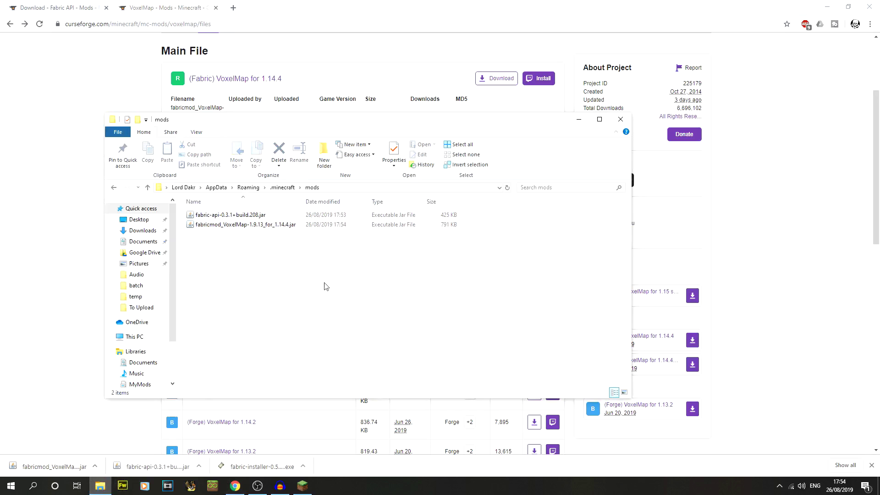
left_click_drag(373, 323, 238, 214)
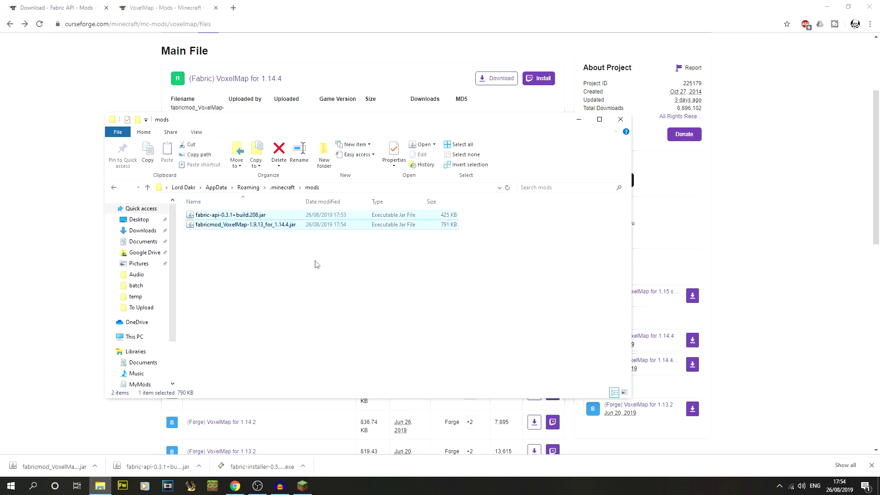
Step: Close the Minecraft window left open and minimize the browser and mods folder windows to reach the desktop
left_click(346, 278)
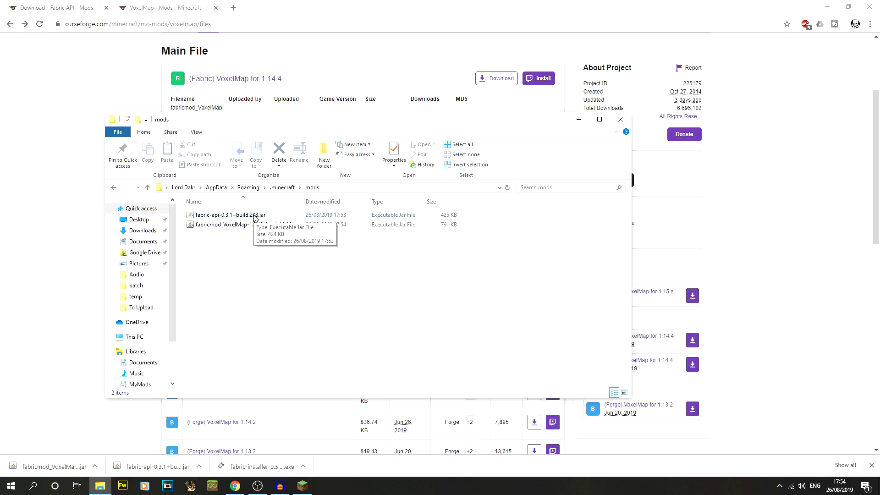
left_click(65, 239)
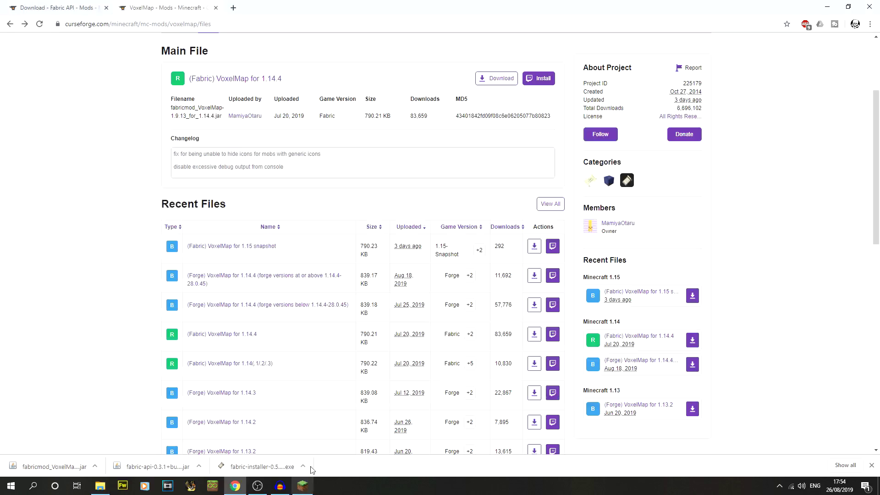
left_click(303, 486)
left_click(676, 89)
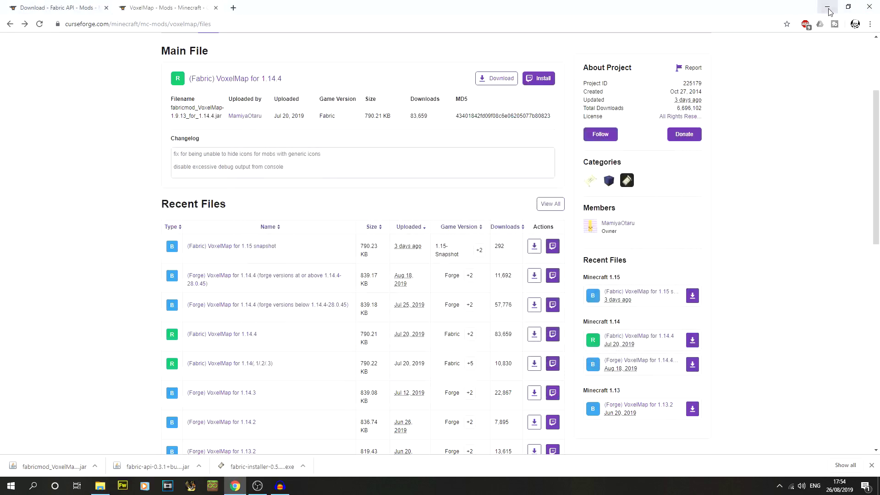
left_click(827, 6)
left_click(579, 120)
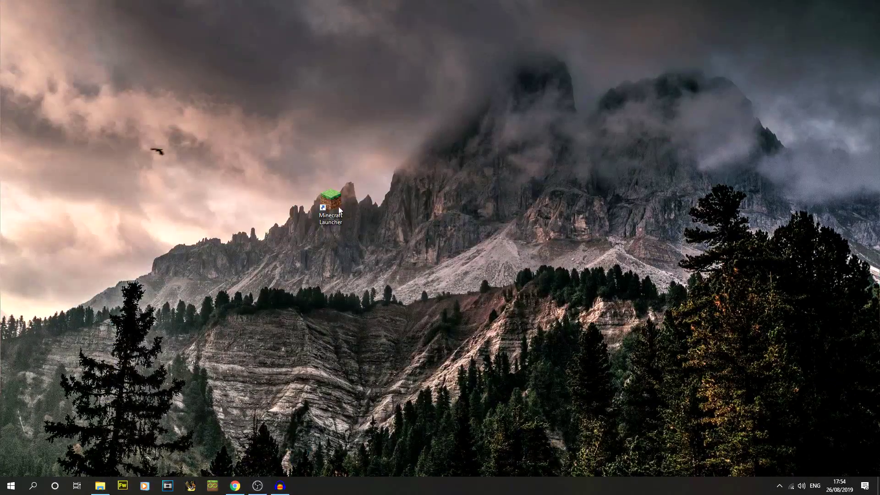
Step: Start Minecraft from the launcher with the 1.14.4 Fabric profile and maximize the game window
double_click(331, 206)
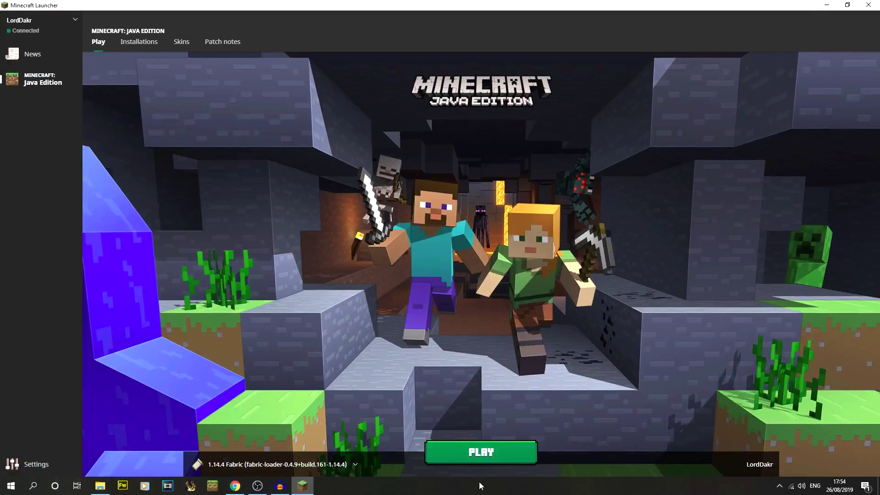
left_click(491, 454)
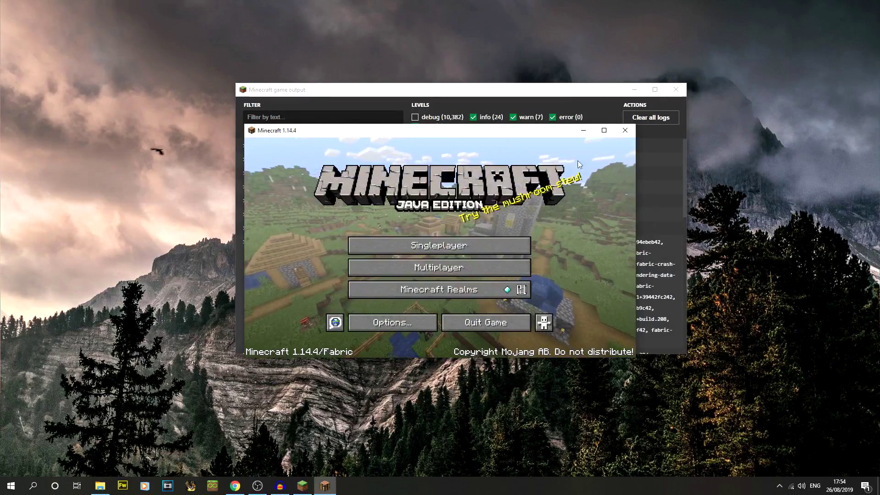
left_click(600, 131)
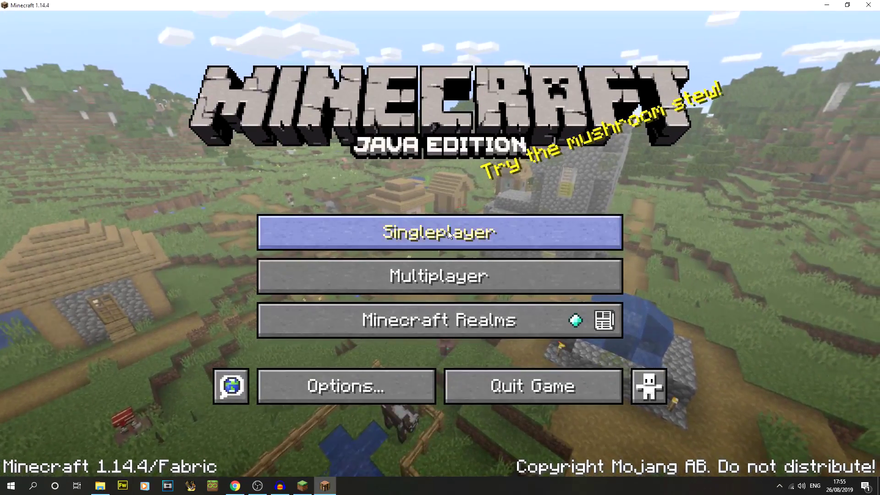
Step: Load an existing singleplayer world and hide VoxelMap's welcome message
left_click(447, 231)
left_click(367, 126)
left_click(347, 397)
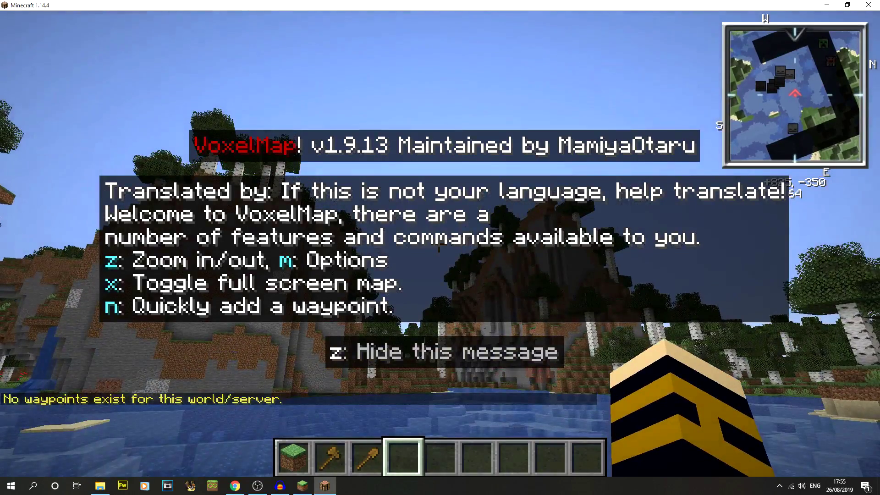
key("z")
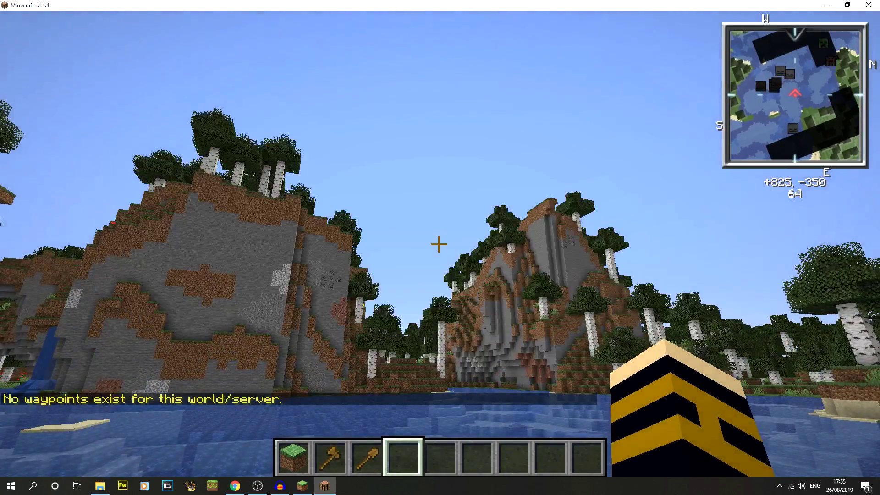
key("e")
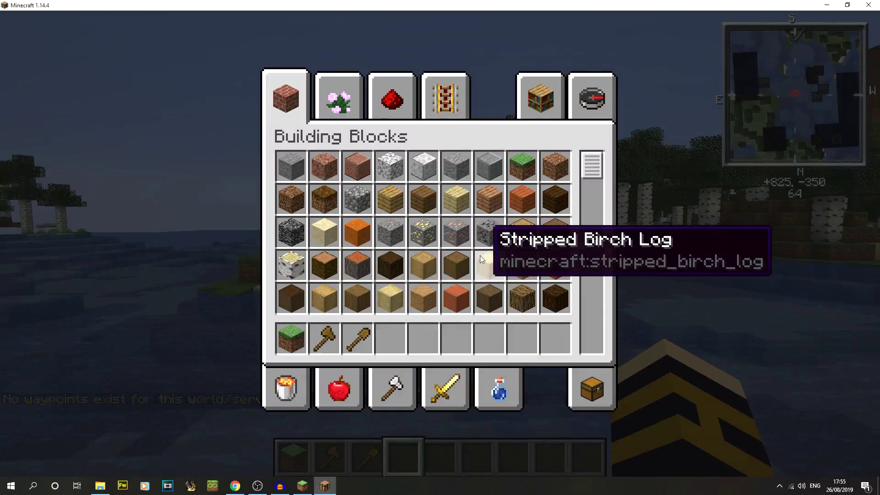
key("e")
Step: Set the game's FOV to 90 and return to the world
key("Escape")
left_click(367, 287)
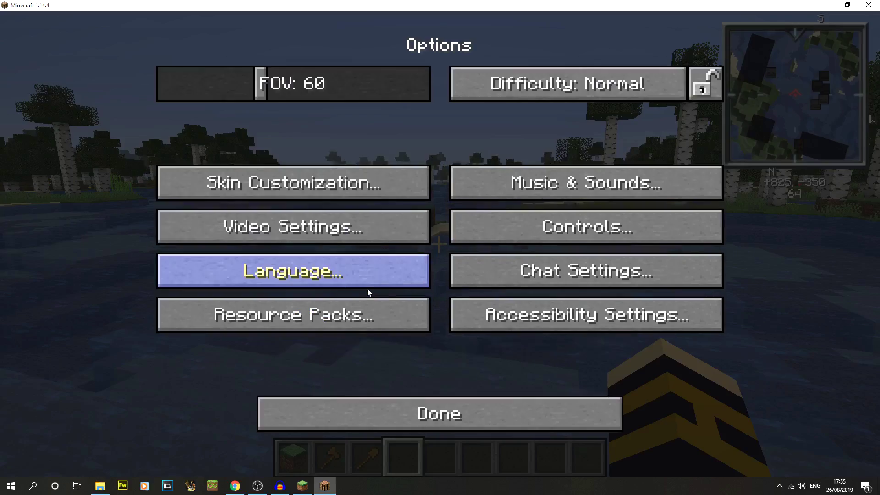
left_click_drag(341, 92, 360, 96)
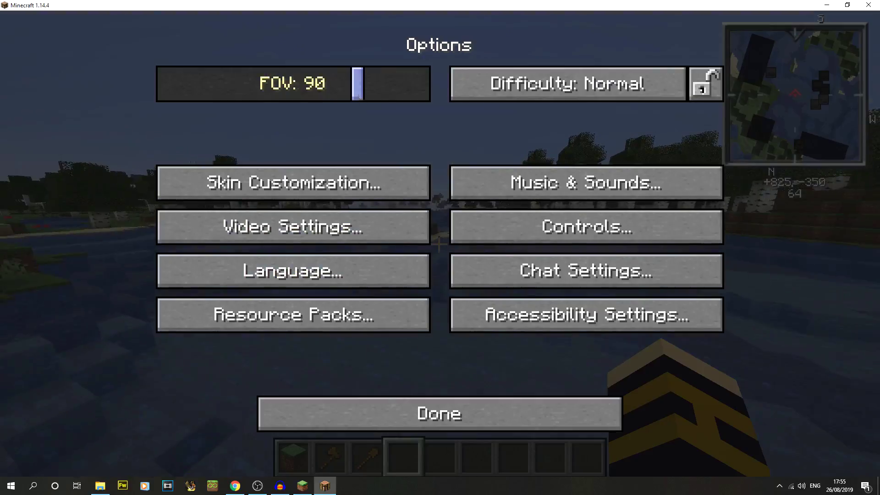
key("Escape")
Step: Travel from the lake up into the birch-covered hills to check the VoxelMap minimap while moving
key("w")
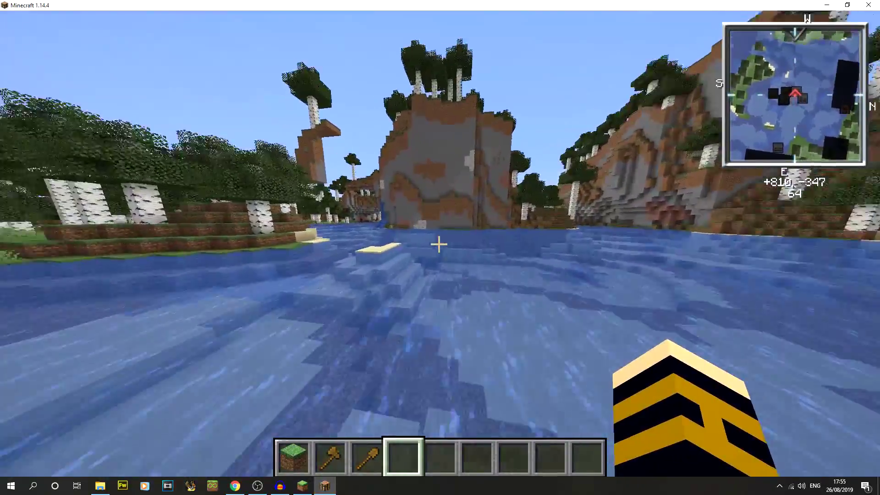
key("w")
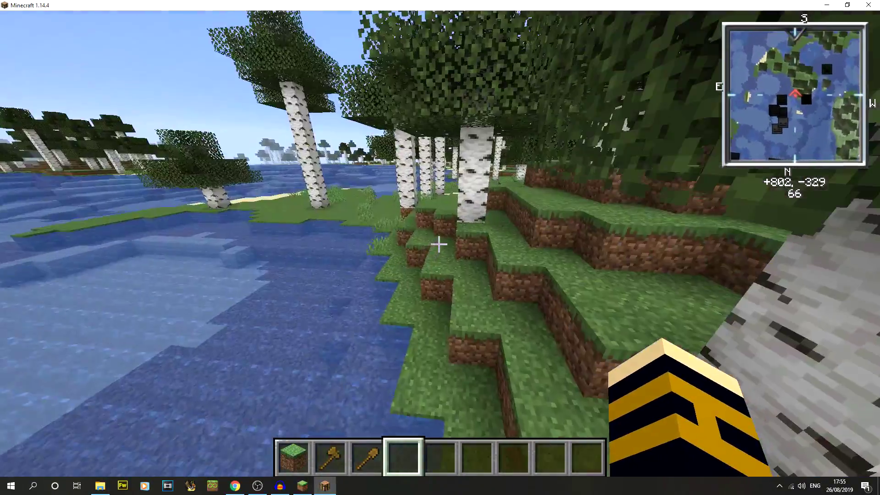
key("w")
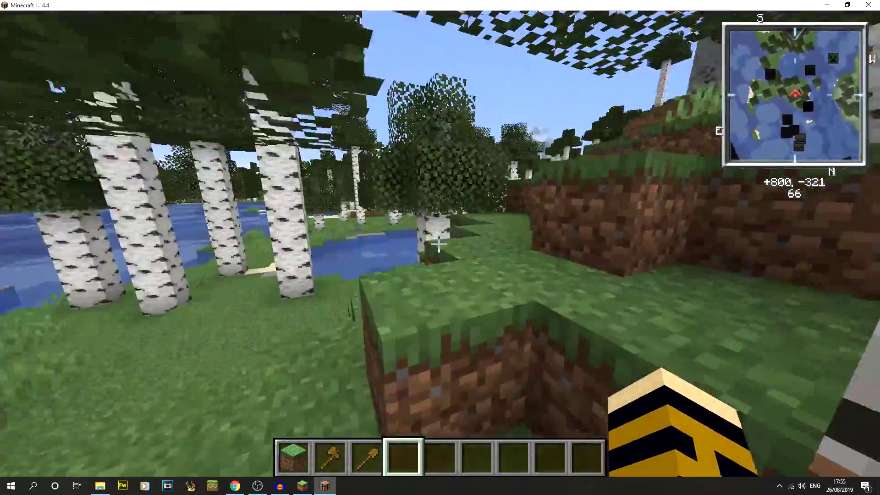
key("w")
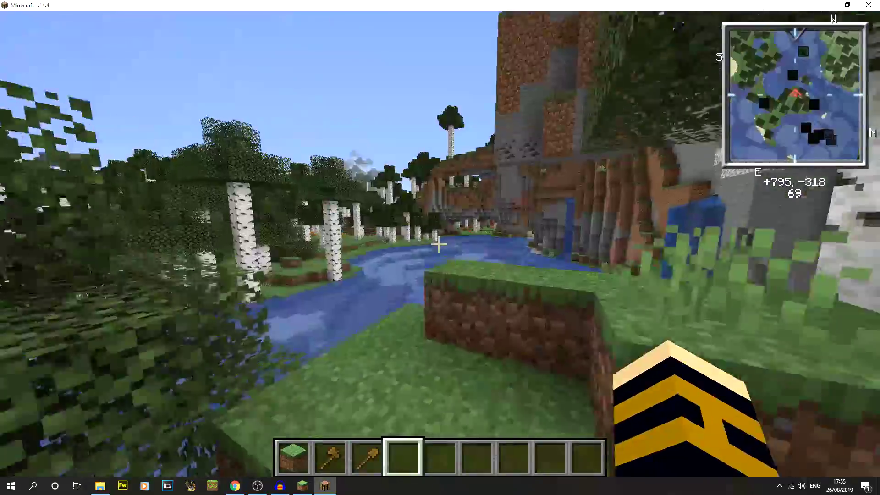
key("w")
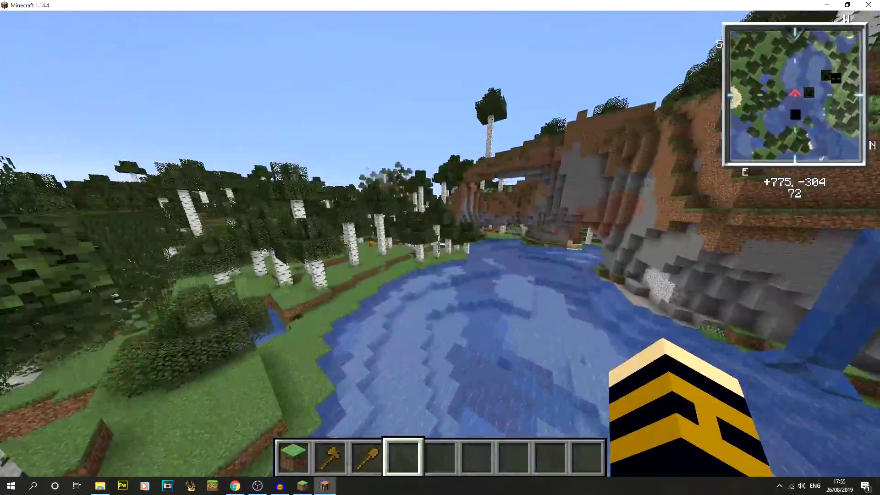
key("w")
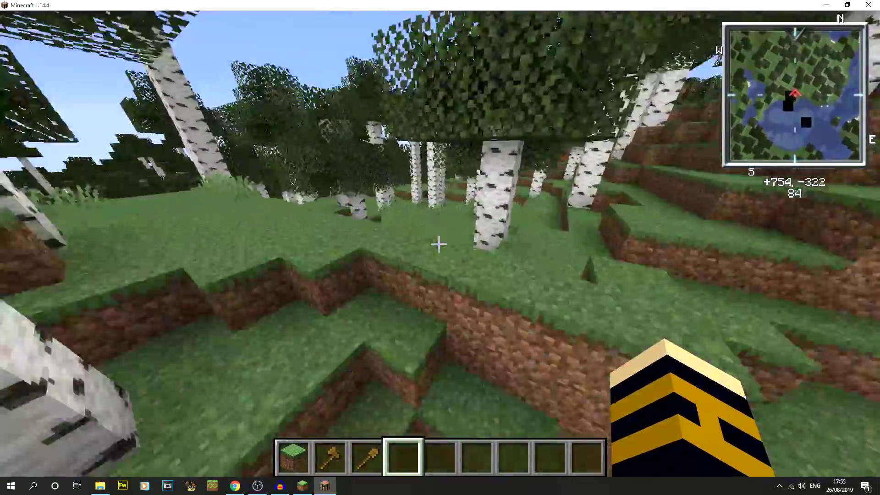
key("w")
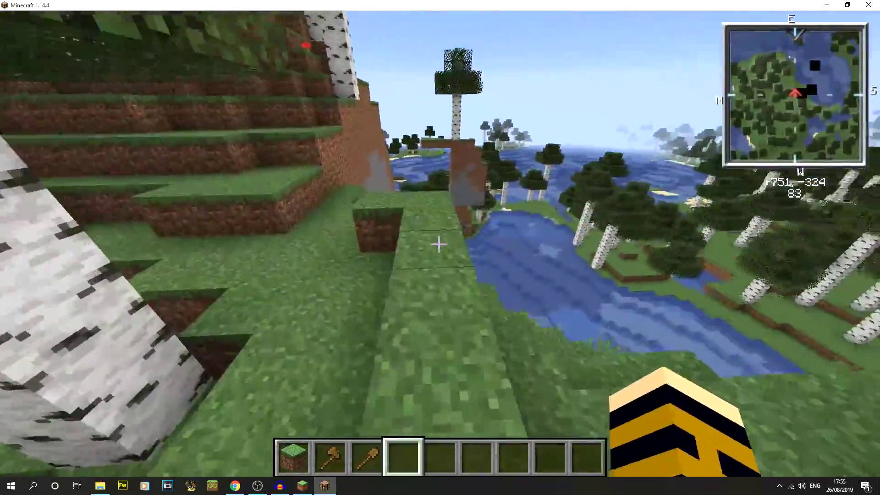
Step: Switch to the front-facing third-person view and move the character around on the grassy hillside
key("F5")
key("F5")
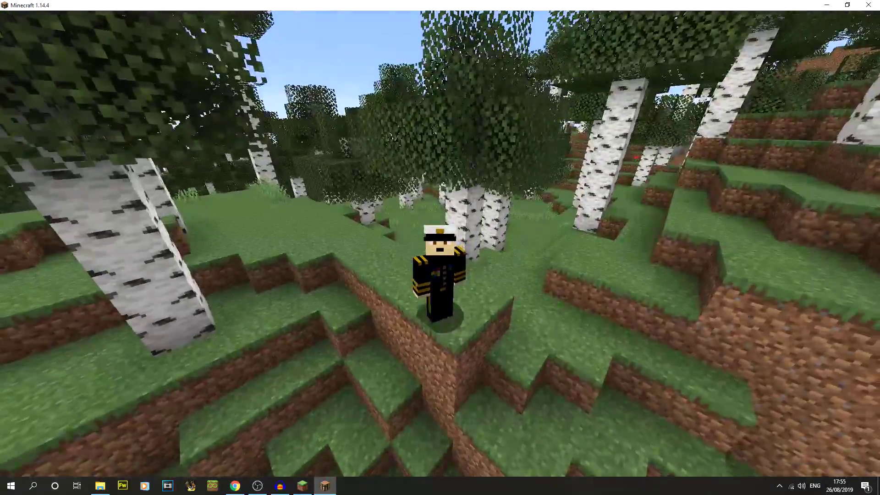
key("w")
key("w")
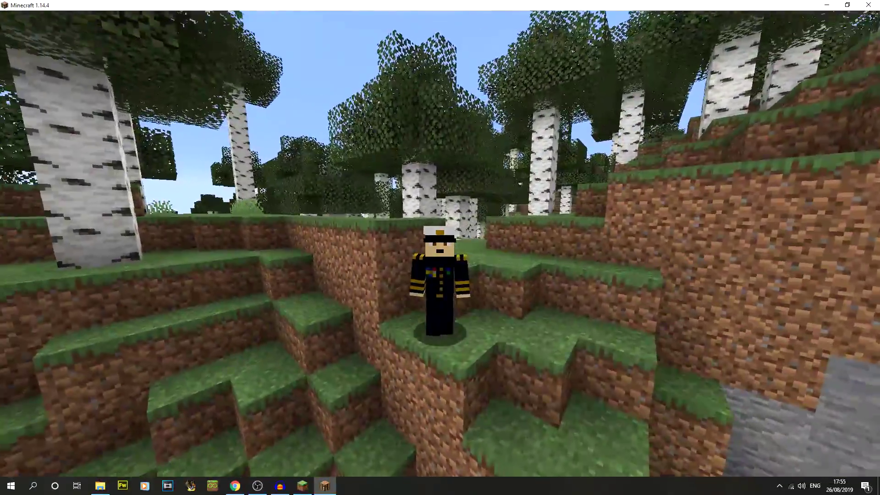
key("w")
key("w")
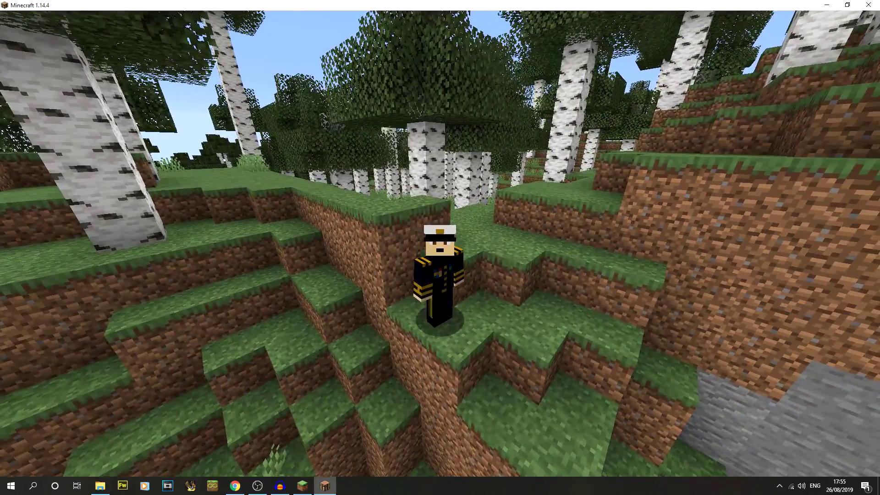
key("w")
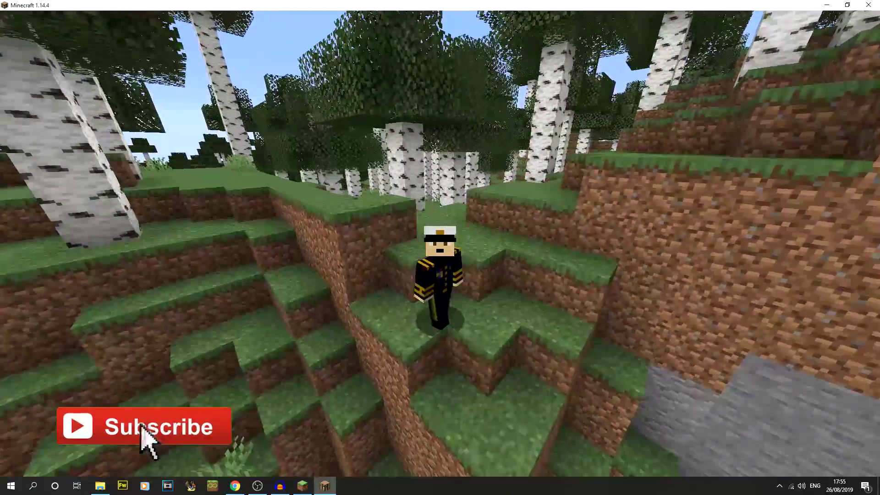